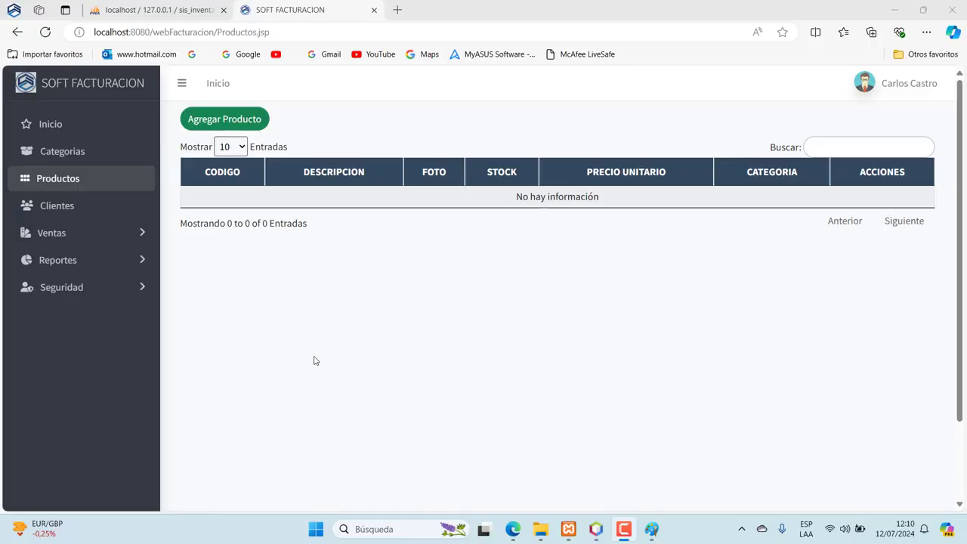
- Start a new product with code 100 and description Colonia Dandy
left_click(241, 124)
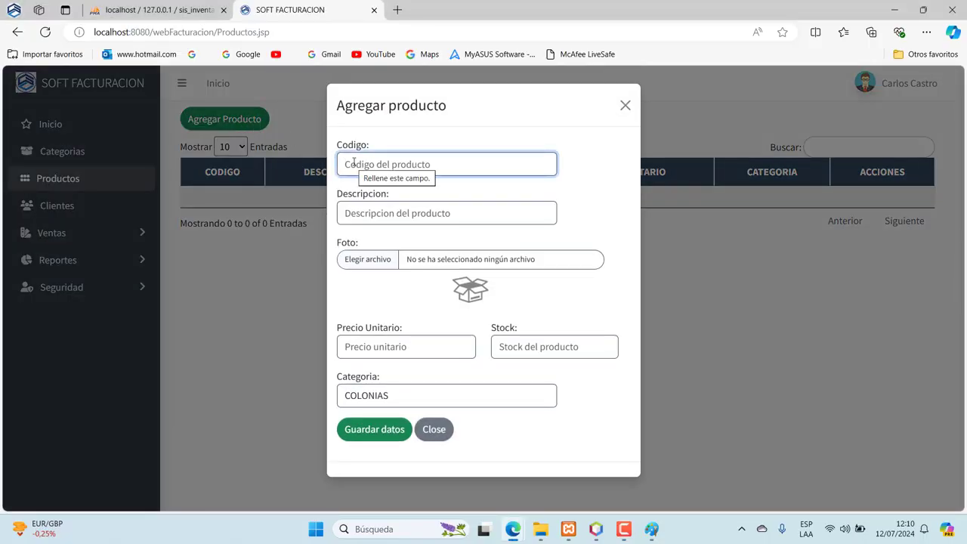
type("100")
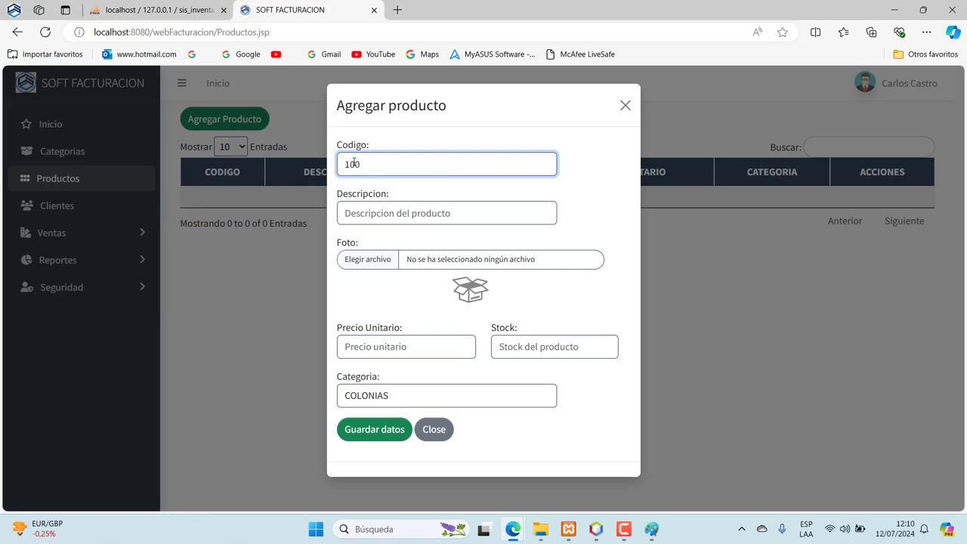
left_click(371, 216)
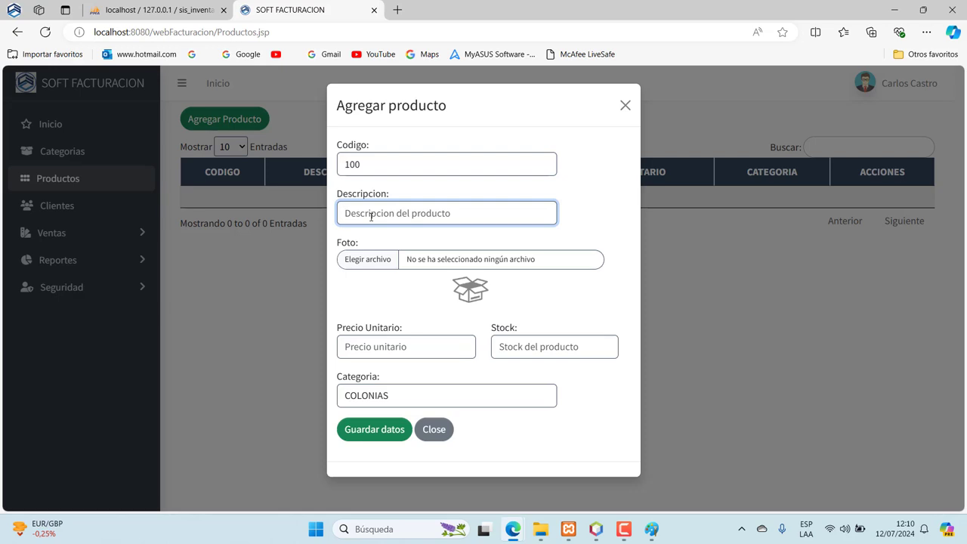
type("c")
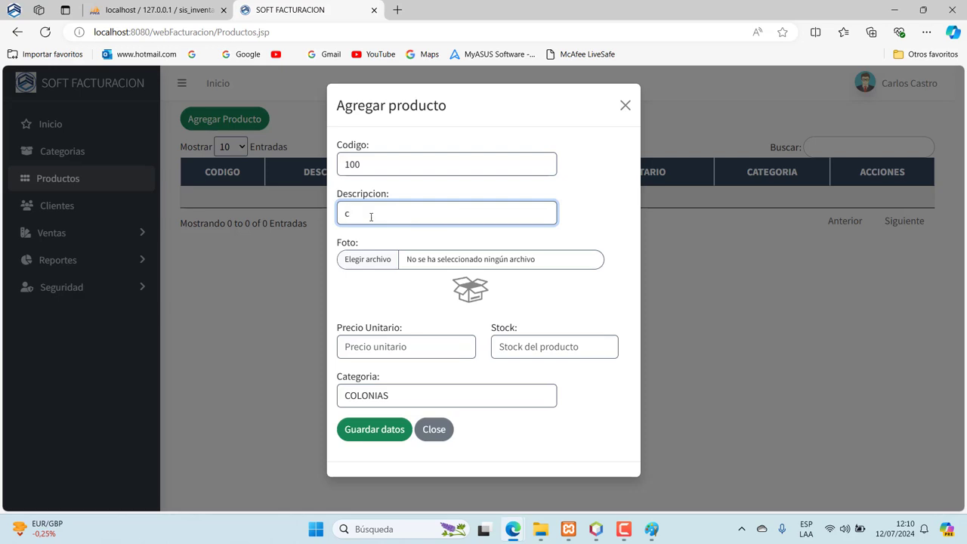
key("BackSpace")
type("C")
type("Dandy")
- Fill in 20 and 30 for unit price and stock, then save product 100
left_click(386, 345)
type("20")
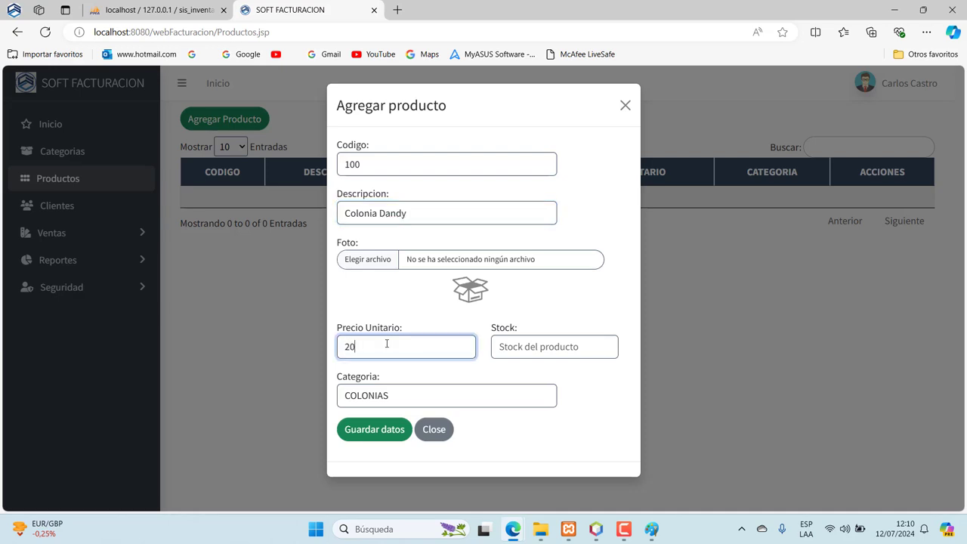
left_click(501, 346)
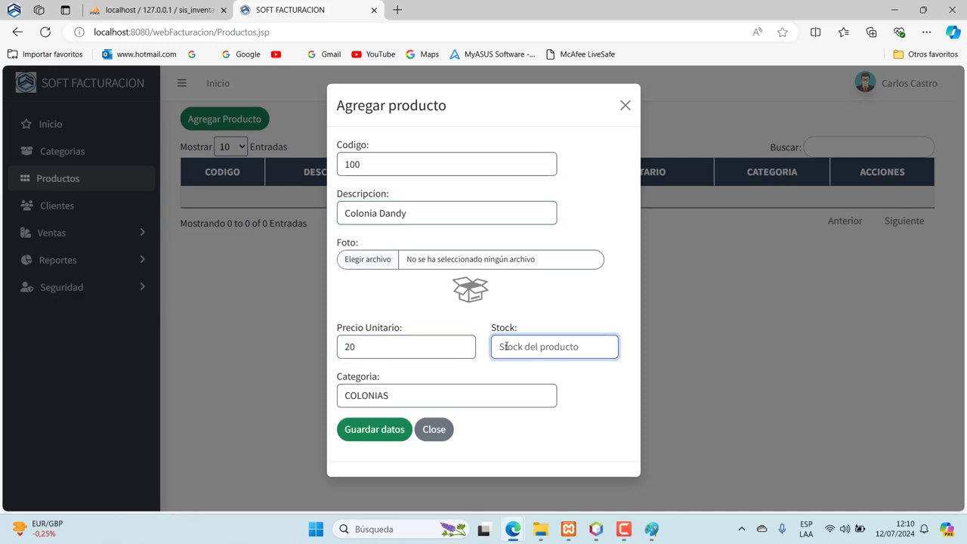
type("30")
left_click(400, 429)
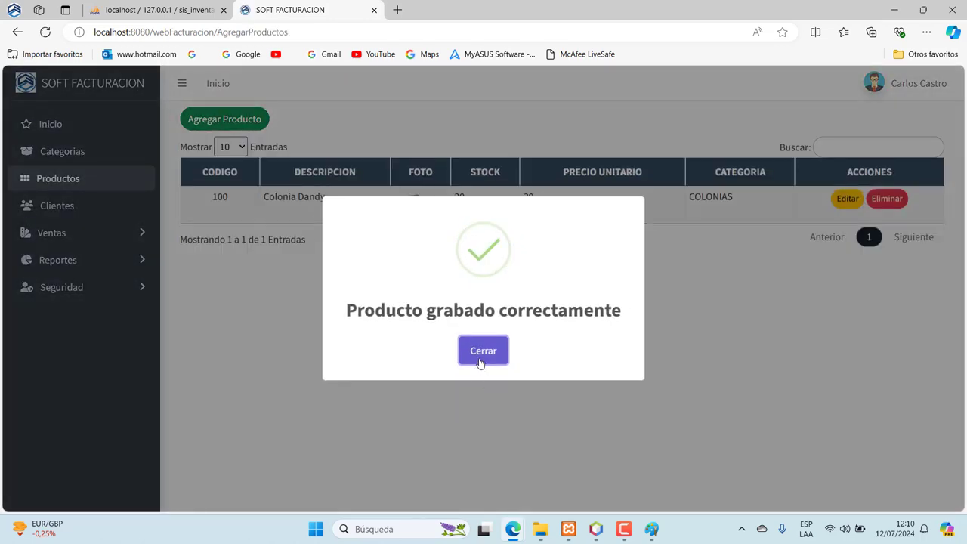
left_click(478, 359)
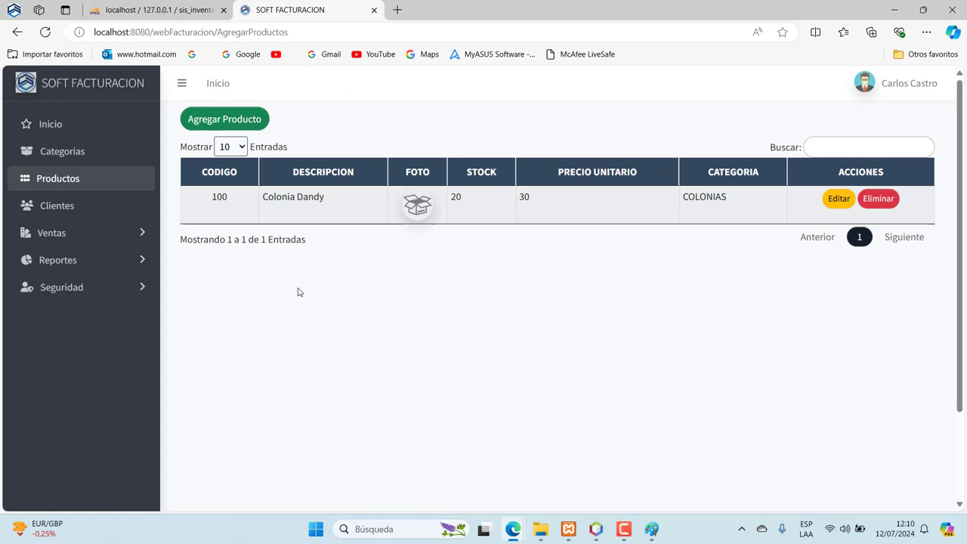
- Begin product 200, check the category list unchanged, and type the description Pinzas
left_click(214, 129)
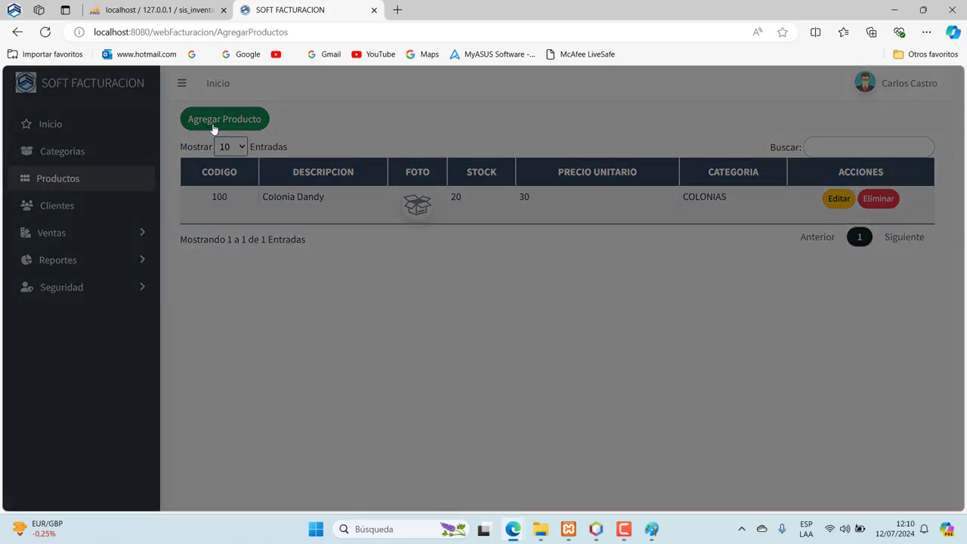
type("20")
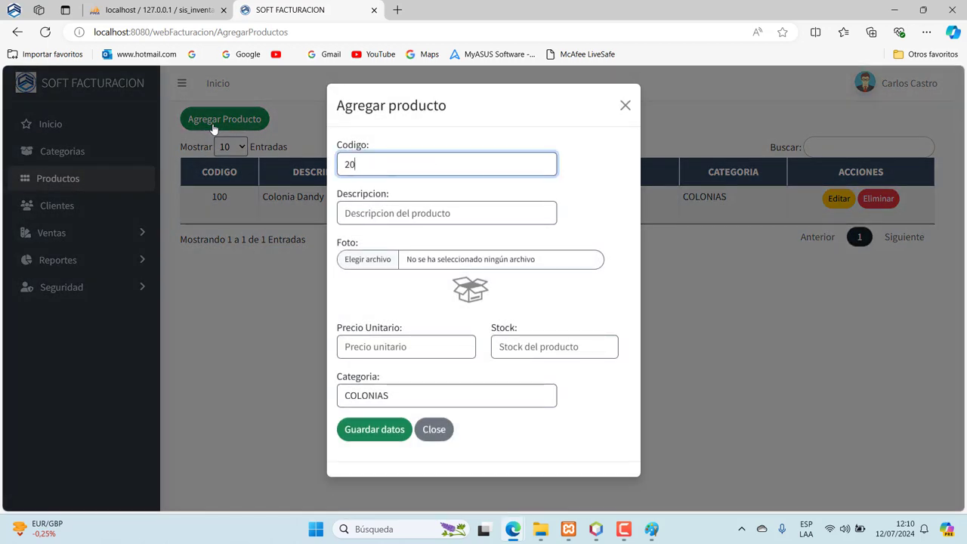
type("0")
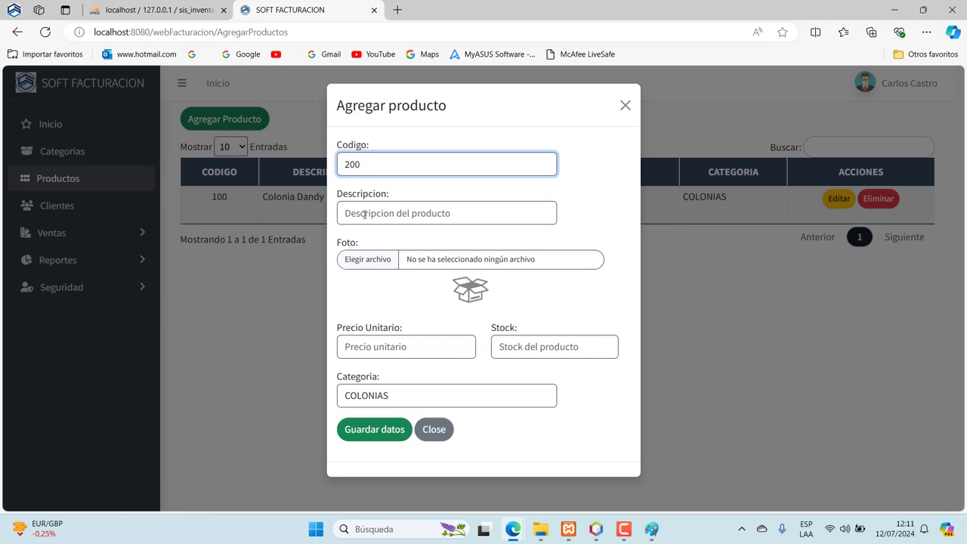
left_click(364, 215)
left_click(381, 400)
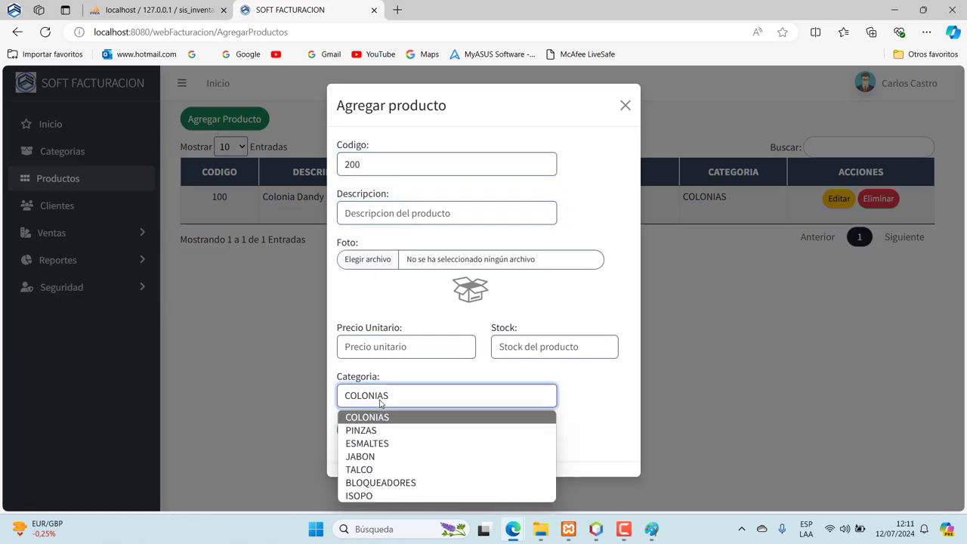
left_click(381, 400)
left_click(380, 400)
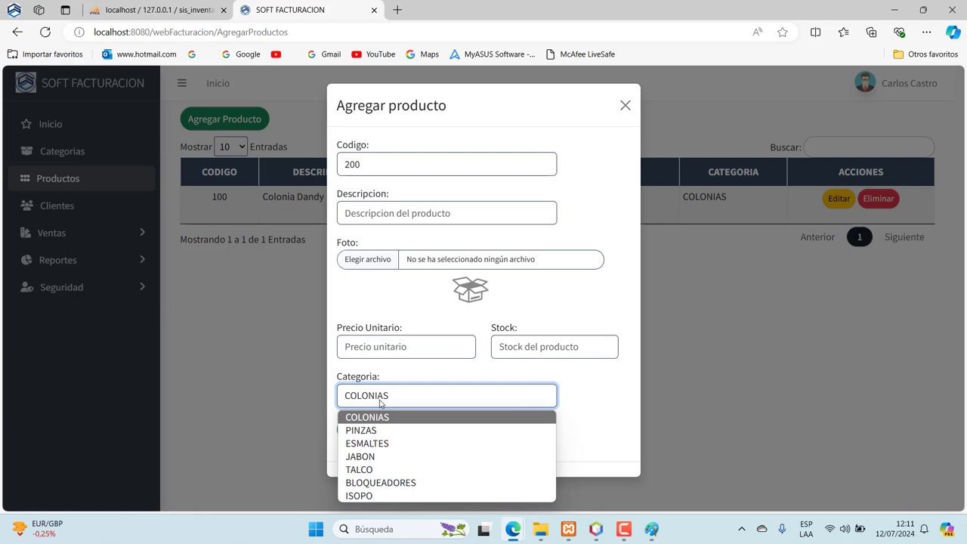
left_click(379, 402)
left_click(375, 219)
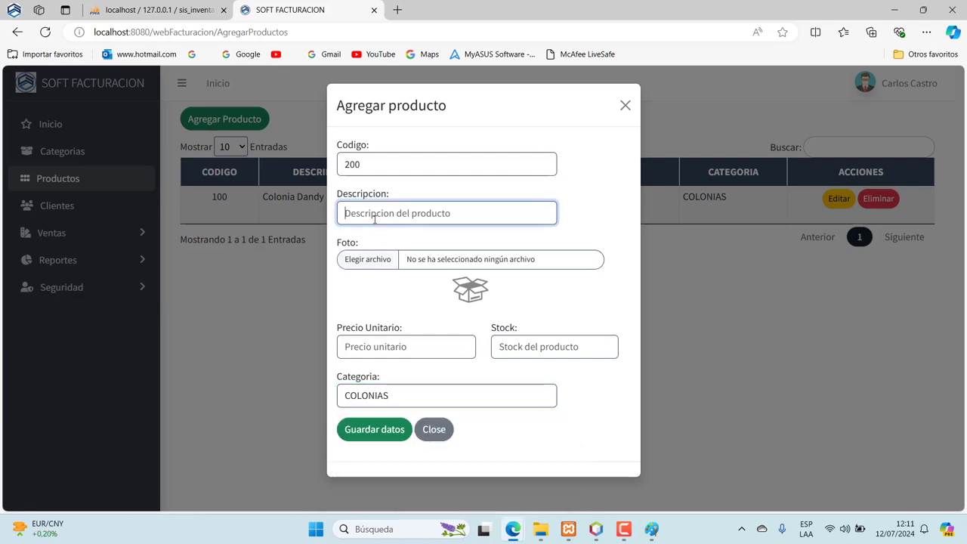
type("Pin")
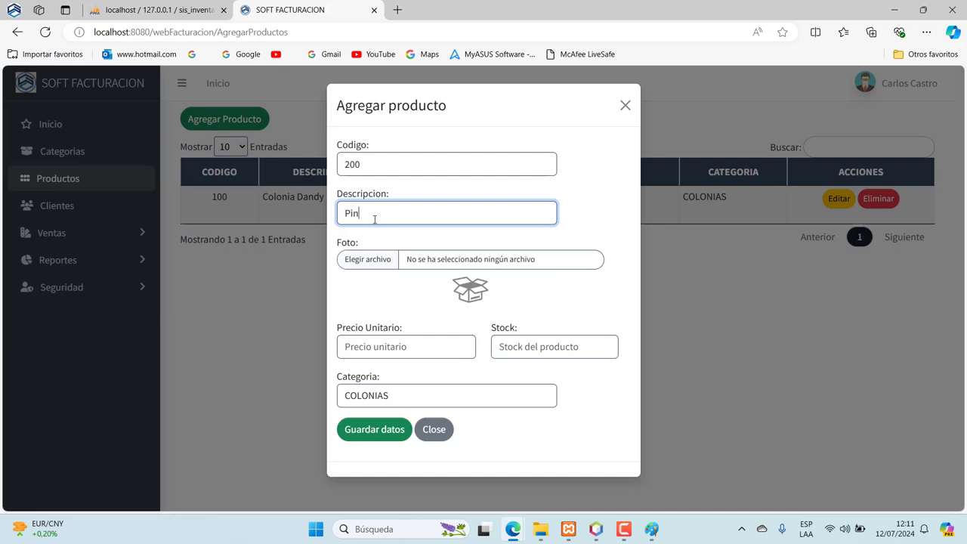
type("zas")
- Attach ImagenesProductos\70-790B.jpg as the Pinzas product photo
left_click(370, 259)
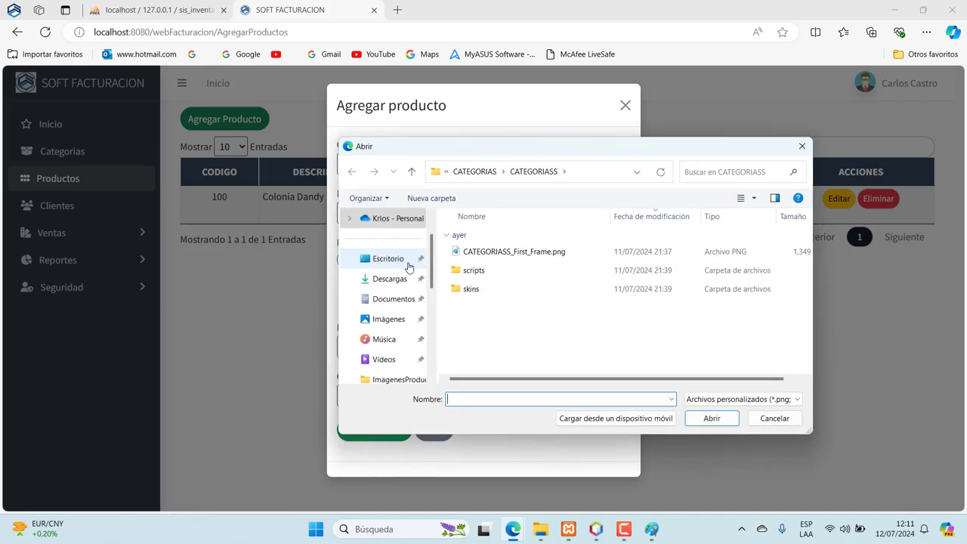
left_click(391, 329)
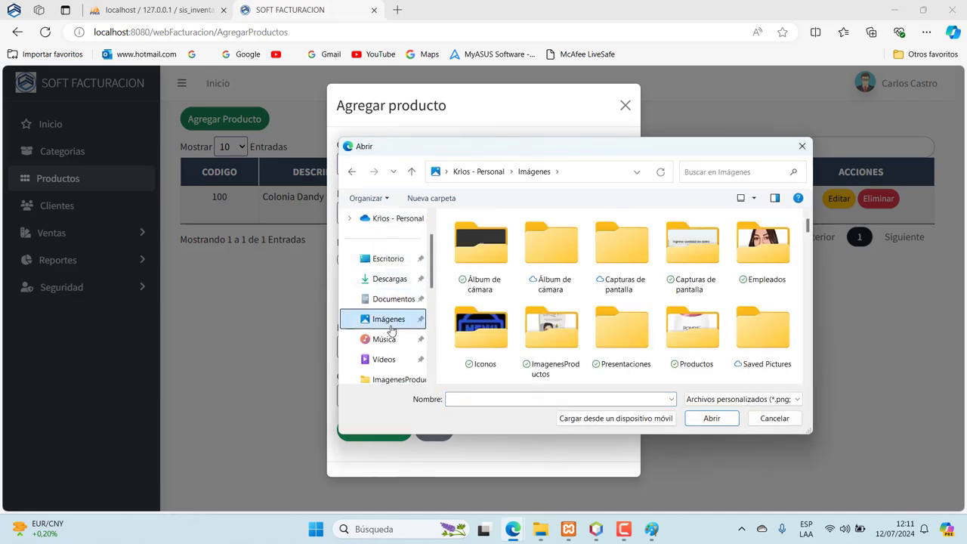
double_click(541, 336)
scroll(541, 341, "down", 3)
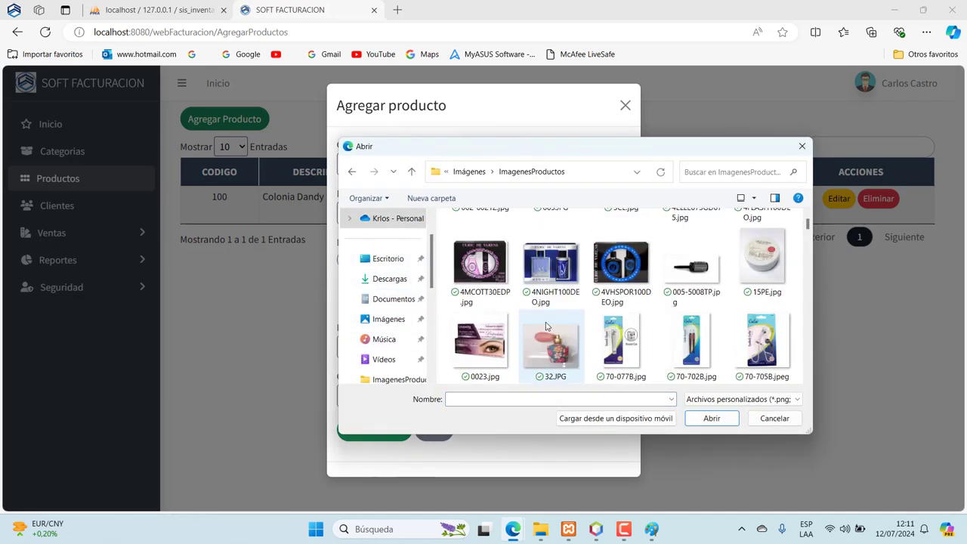
scroll(542, 332, "down", 2)
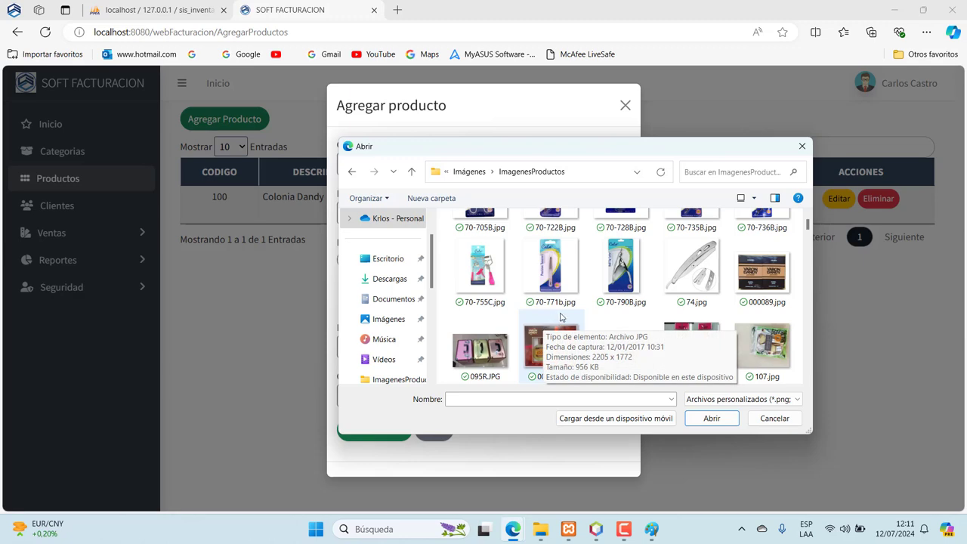
left_click(626, 272)
double_click(630, 273)
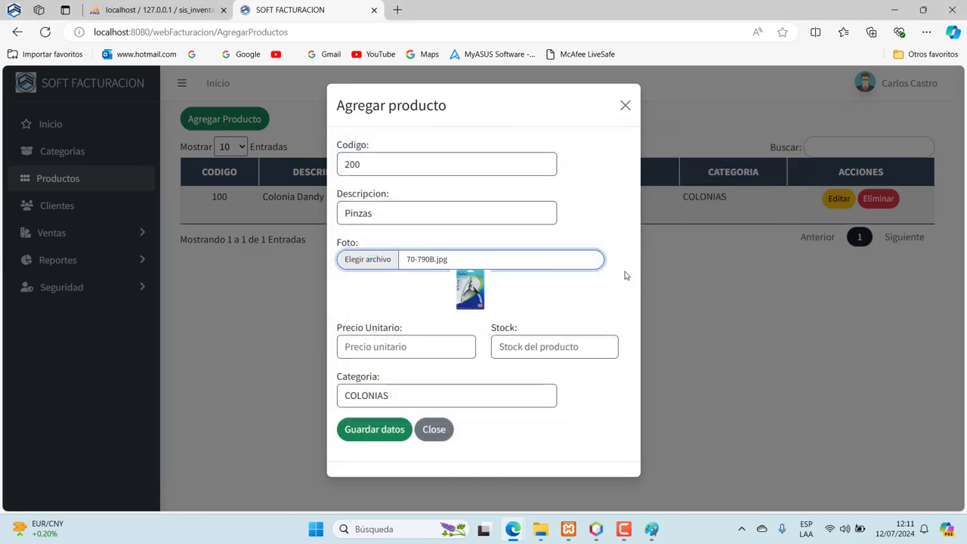
- Enter 30 and 40 for unit price and stock, set category PINZAS, and save
left_click(444, 341)
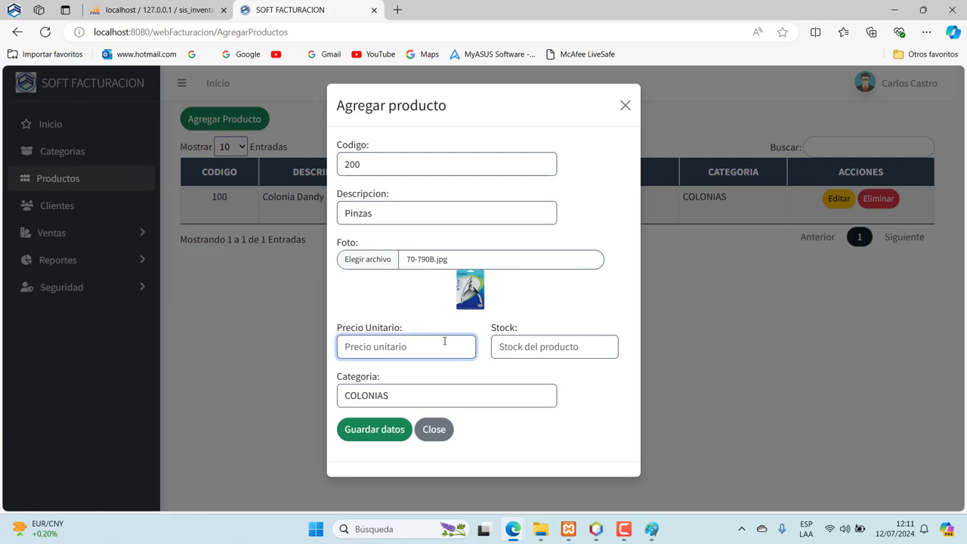
type("30")
left_click(510, 338)
type("40")
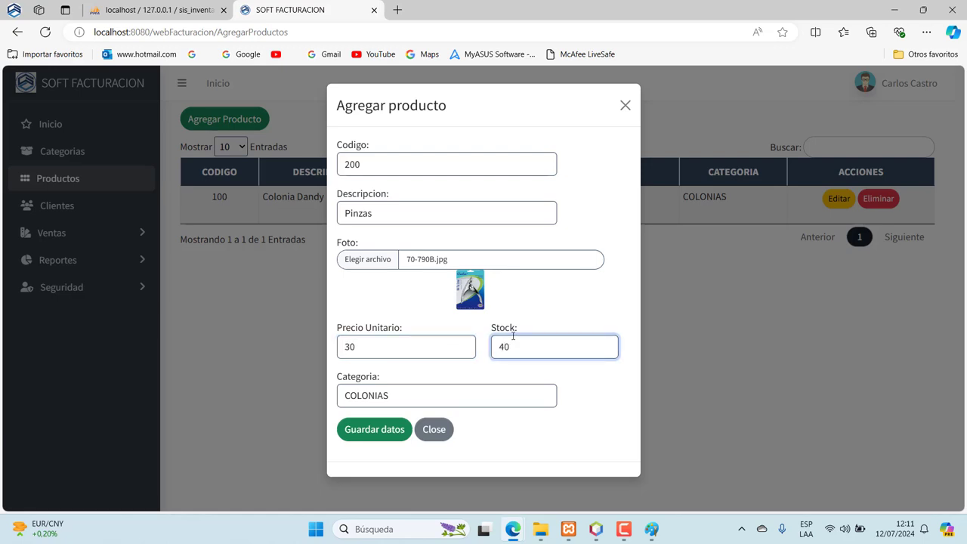
left_click(413, 400)
left_click(385, 430)
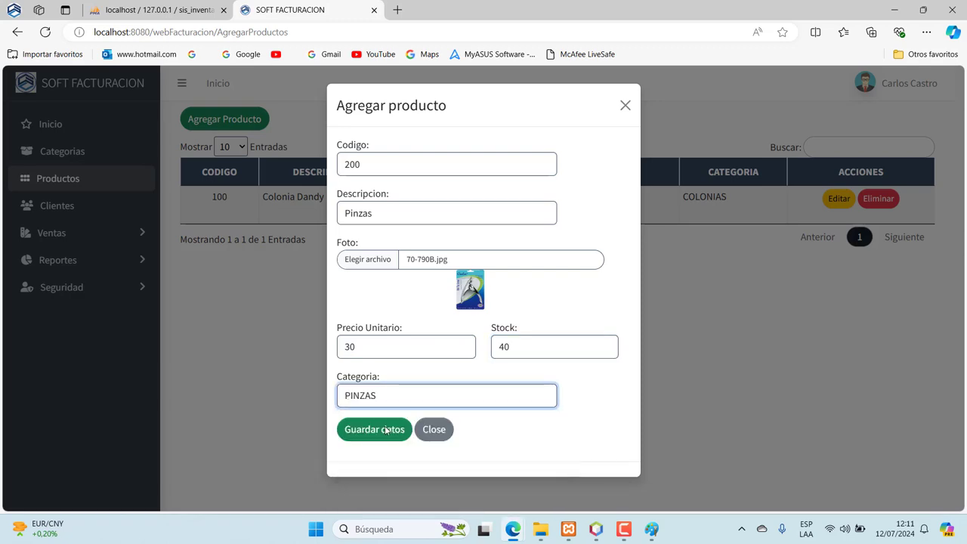
left_click(386, 430)
left_click(478, 357)
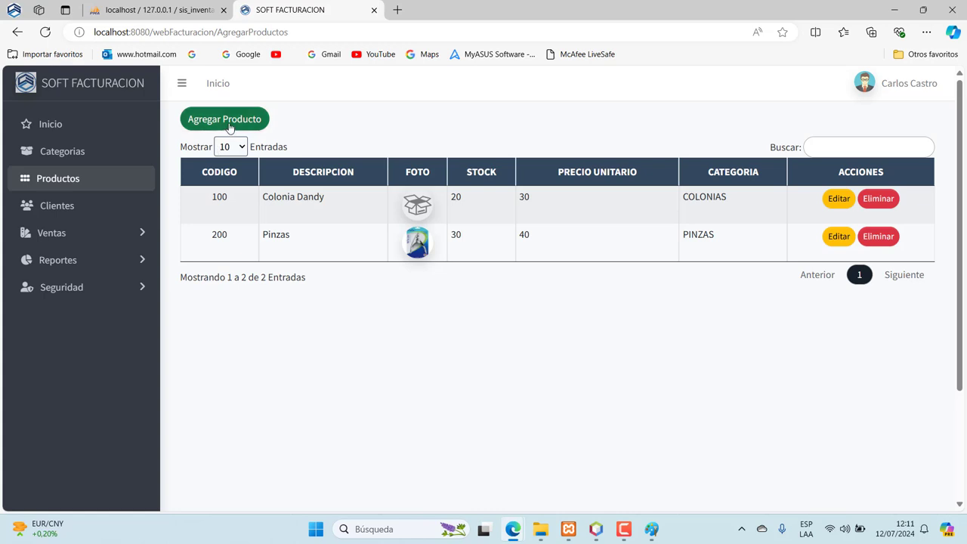
- Begin product 300, choose category JABON, and type the description Jabon Spa
left_click(230, 124)
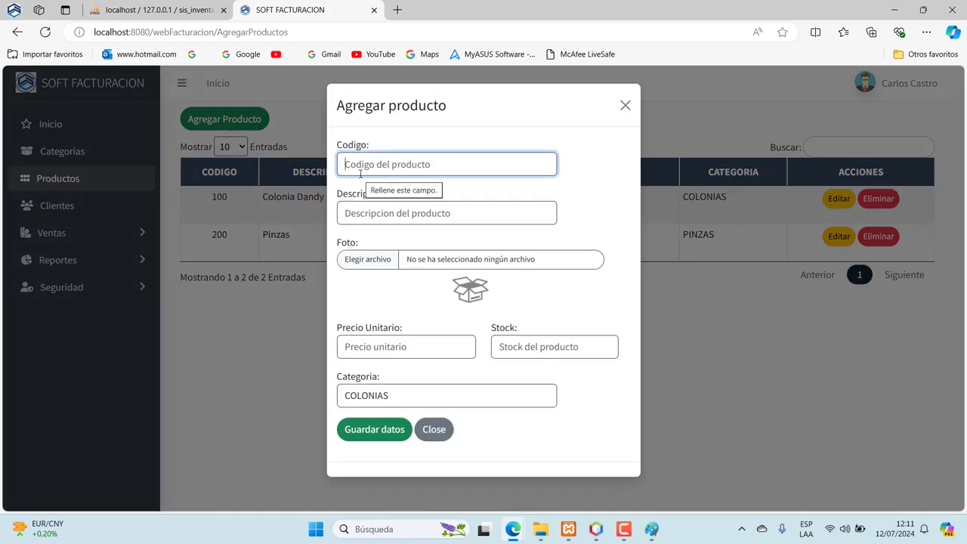
type("300")
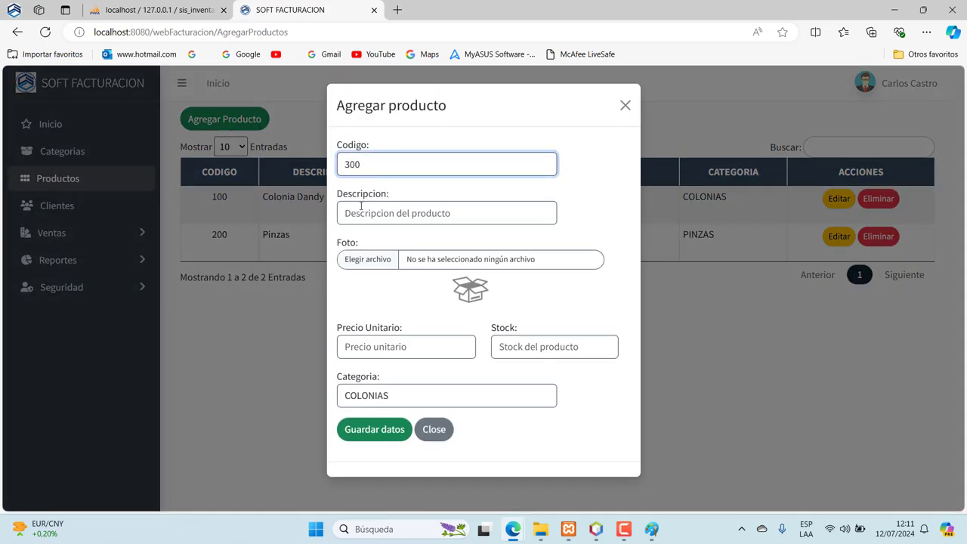
left_click(360, 211)
left_click(381, 390)
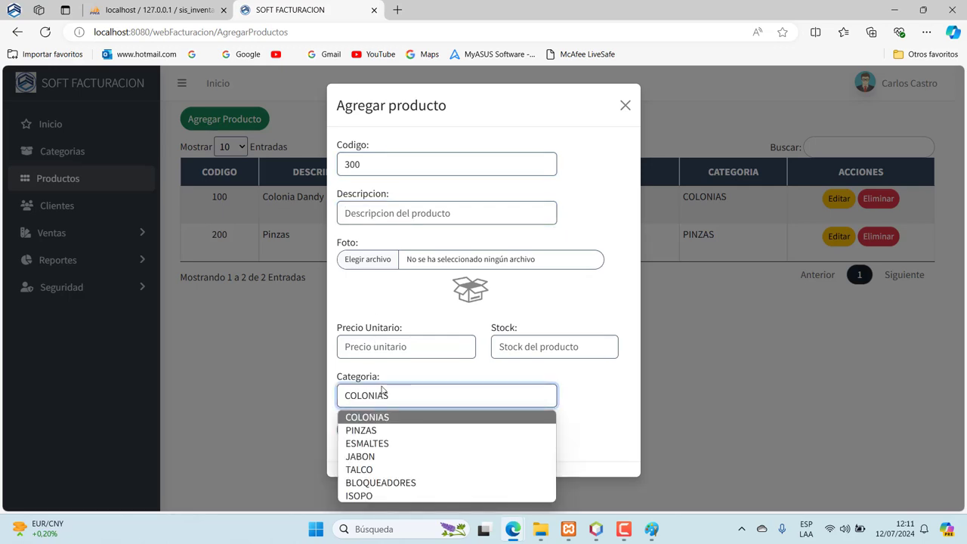
left_click(381, 390)
left_click(381, 394)
left_click(376, 458)
left_click(393, 215)
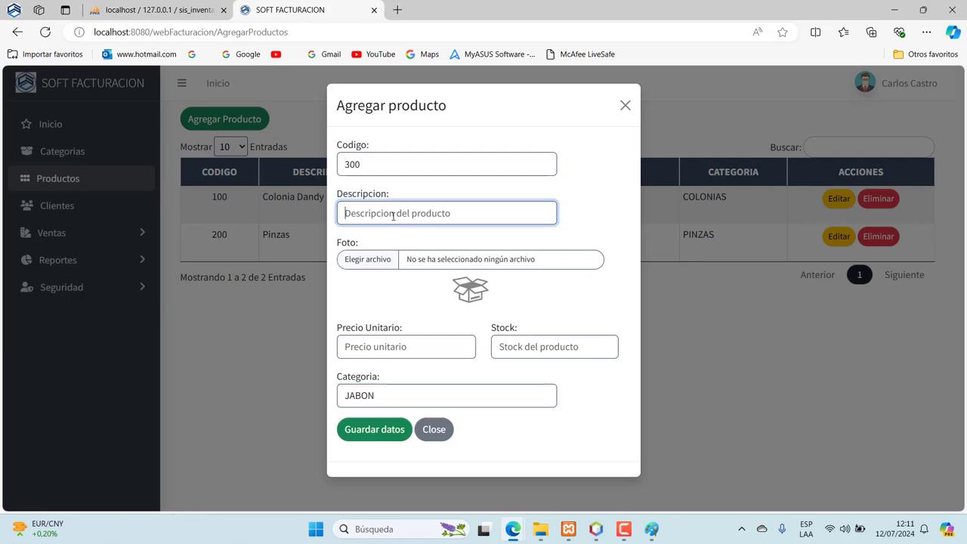
type("Jabo")
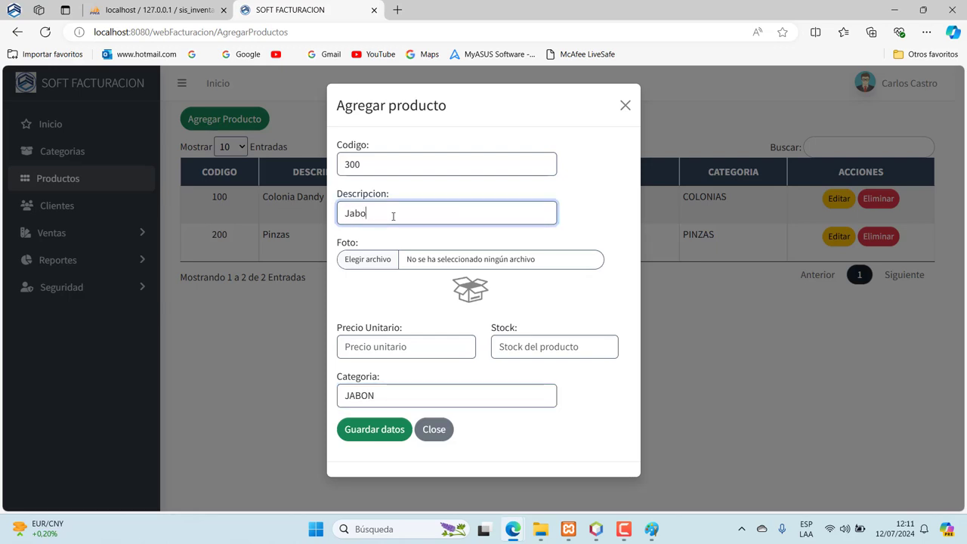
type("n ")
type("Spa")
- Attach 013053.jpg from ImagenesProductos as the Jabon Spa product photo
left_click(372, 259)
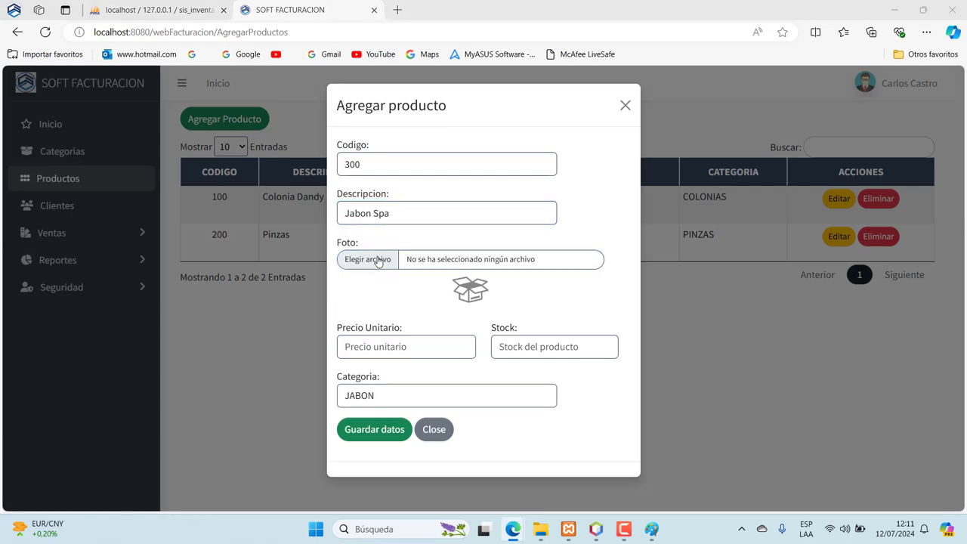
scroll(532, 296, "down", 5)
scroll(532, 296, "down", 5)
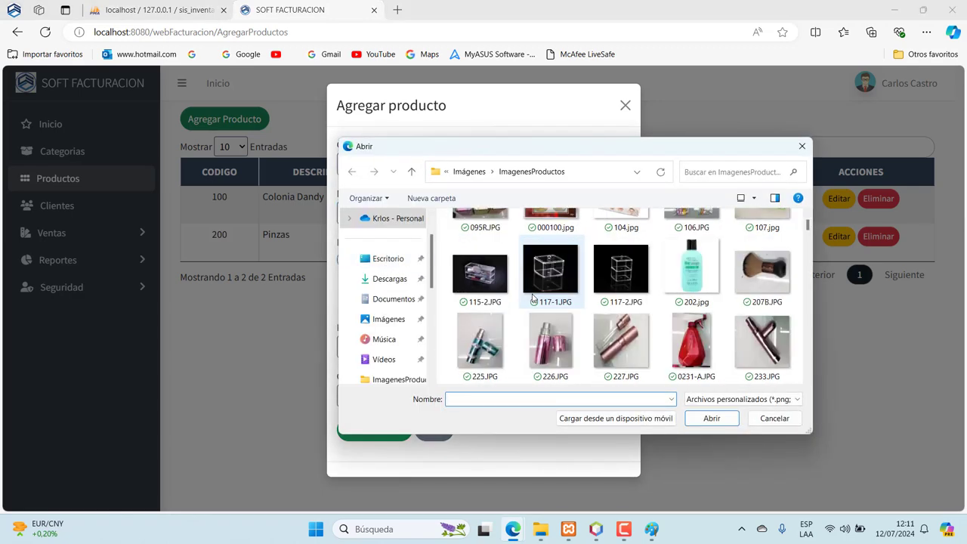
scroll(533, 296, "down", 3)
scroll(532, 296, "down", 3)
scroll(532, 297, "down", 5)
scroll(532, 297, "down", 5)
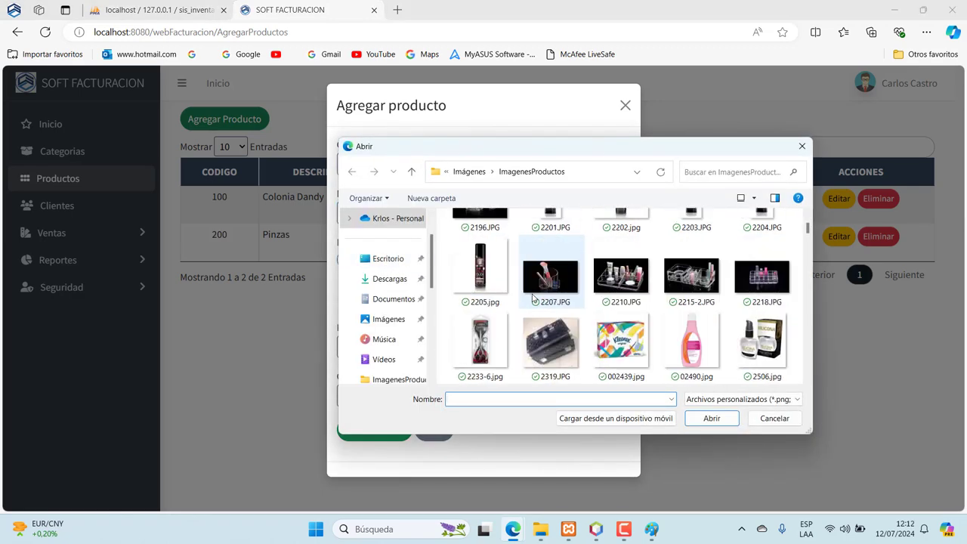
scroll(532, 296, "down", 5)
scroll(532, 297, "down", 3)
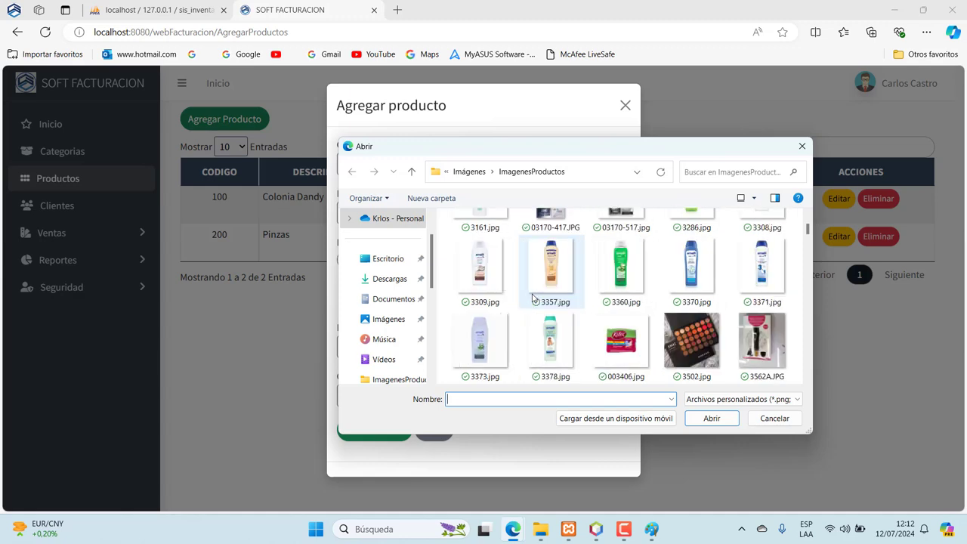
scroll(532, 297, "down", 2)
scroll(533, 297, "down", 2)
scroll(533, 296, "down", 2)
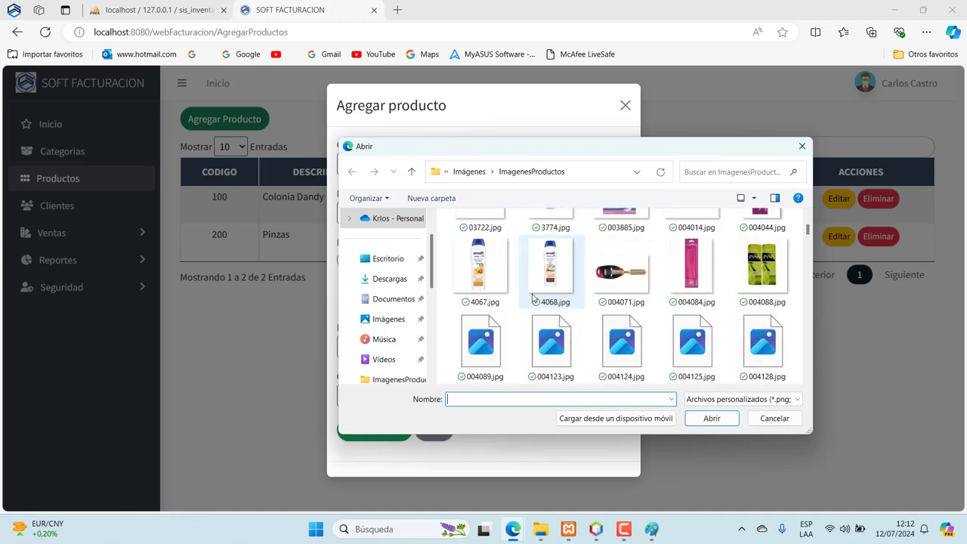
scroll(532, 297, "down", 2)
scroll(533, 297, "down", 2)
scroll(533, 296, "down", 2)
scroll(532, 296, "down", 2)
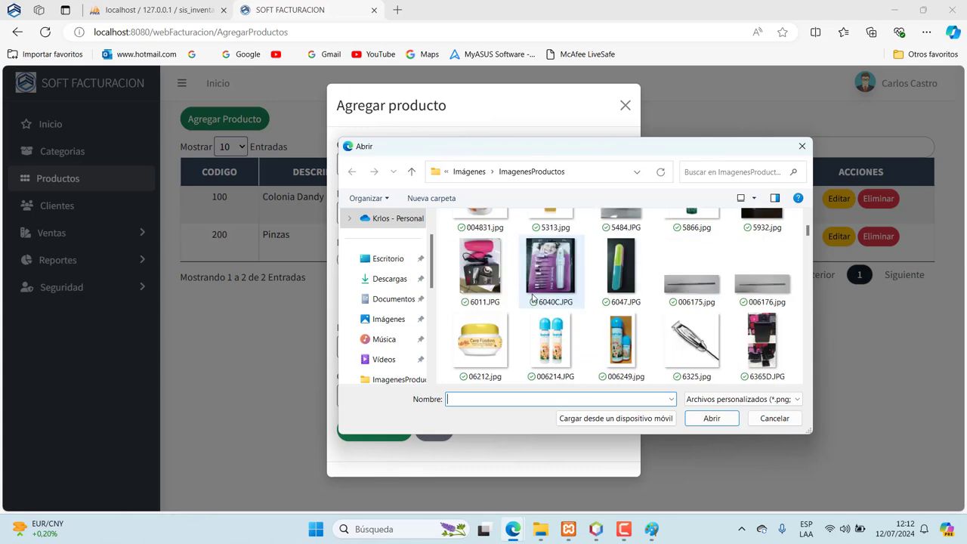
scroll(533, 296, "down", 2)
scroll(532, 296, "down", 2)
scroll(532, 297, "down", 2)
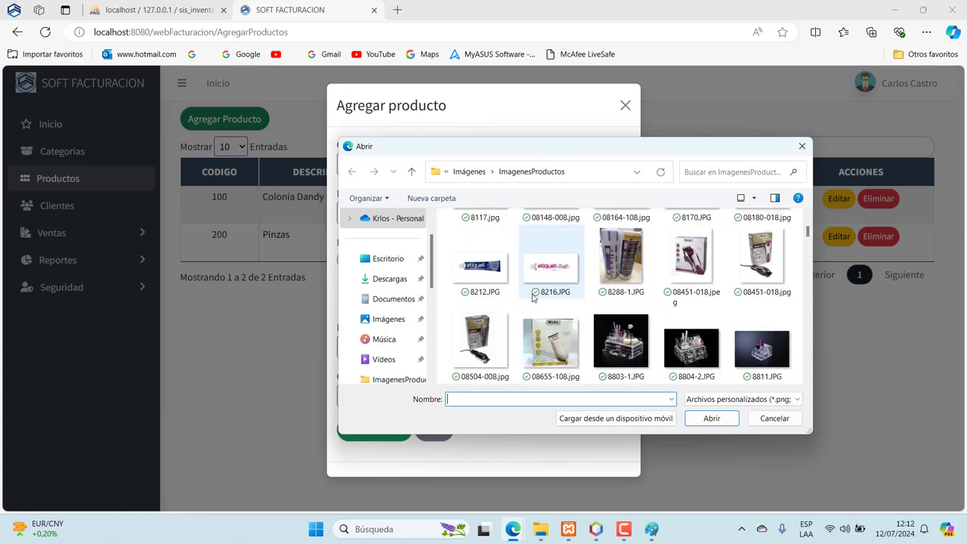
scroll(532, 297, "down", 2)
scroll(532, 297, "down", 2)
scroll(533, 297, "down", 2)
scroll(532, 296, "down", 2)
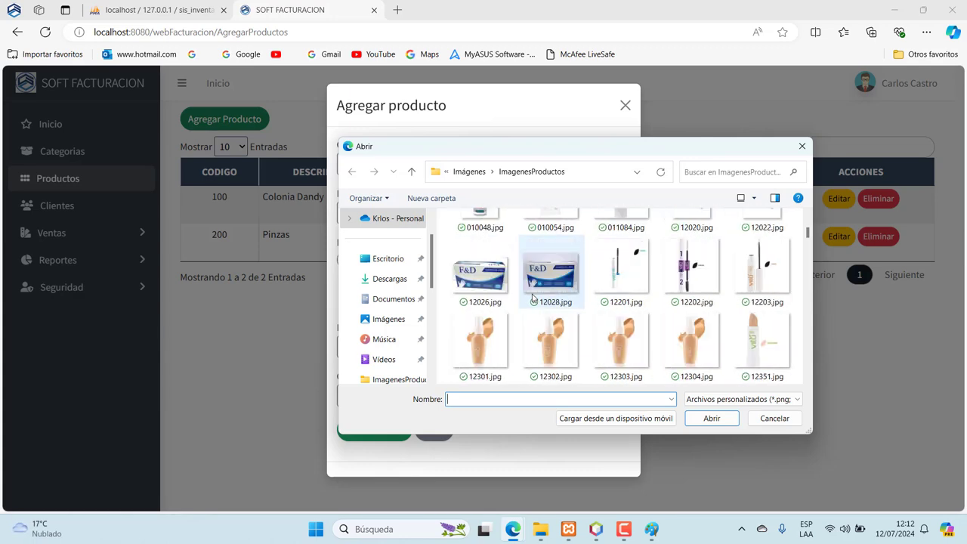
scroll(532, 297, "down", 2)
scroll(533, 297, "down", 2)
scroll(532, 296, "down", 2)
scroll(532, 297, "down", 2)
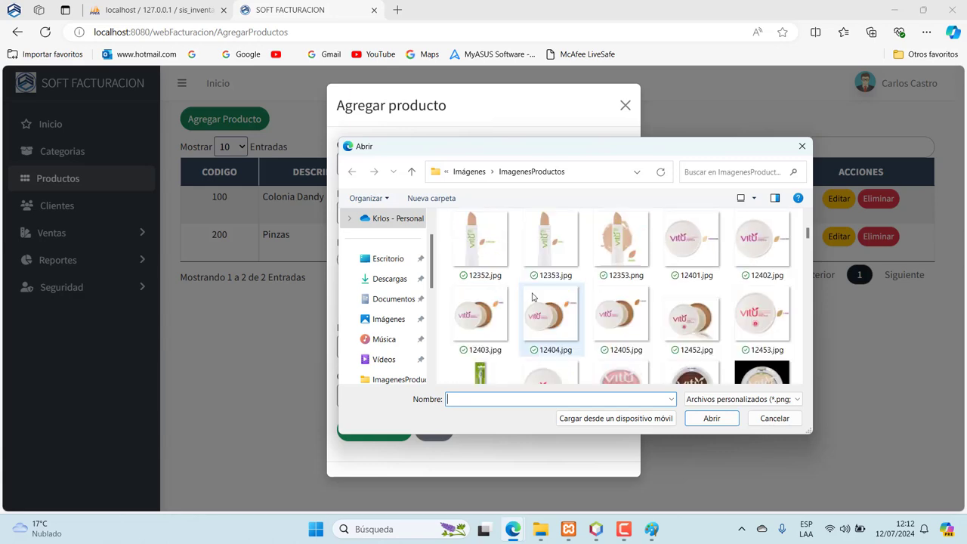
scroll(532, 297, "down", 1)
scroll(532, 297, "down", 2)
scroll(532, 297, "down", 1)
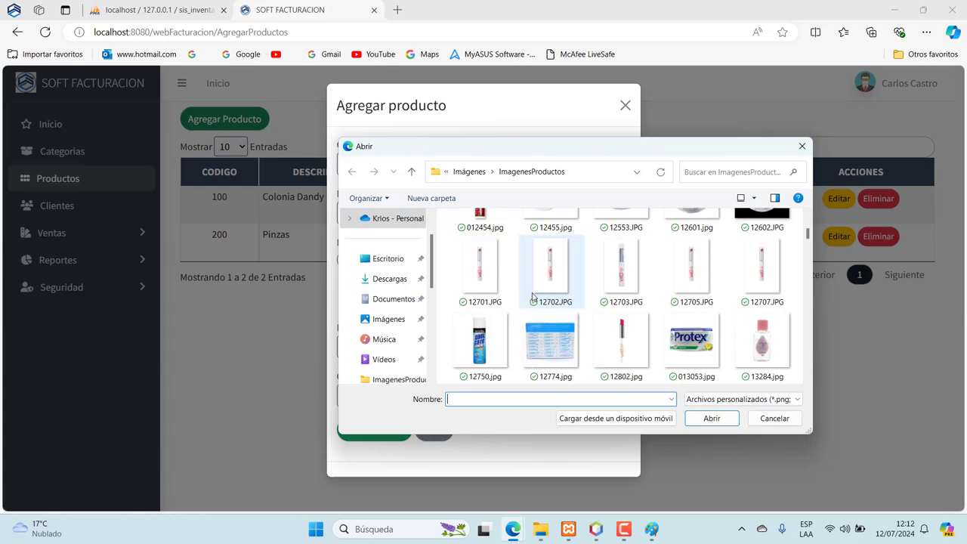
scroll(532, 297, "down", 2)
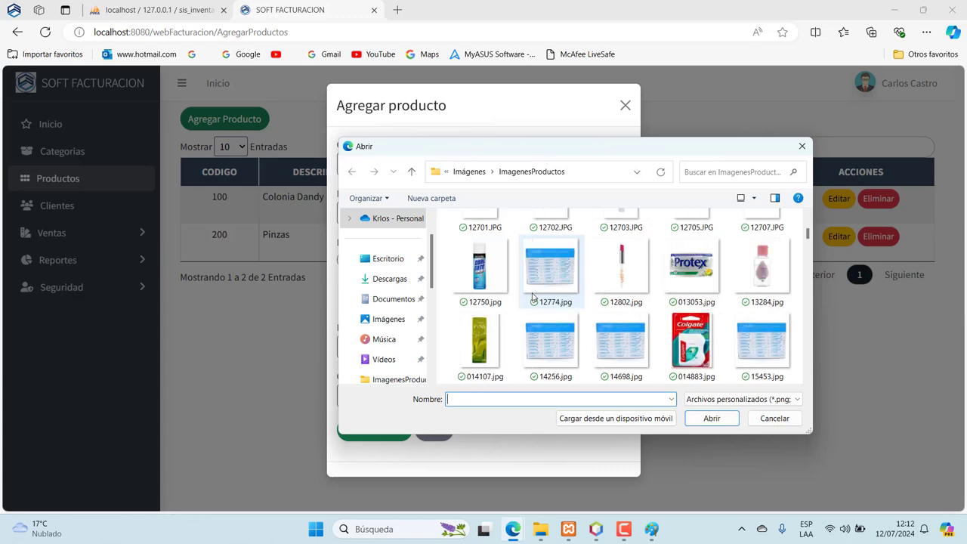
double_click(687, 261)
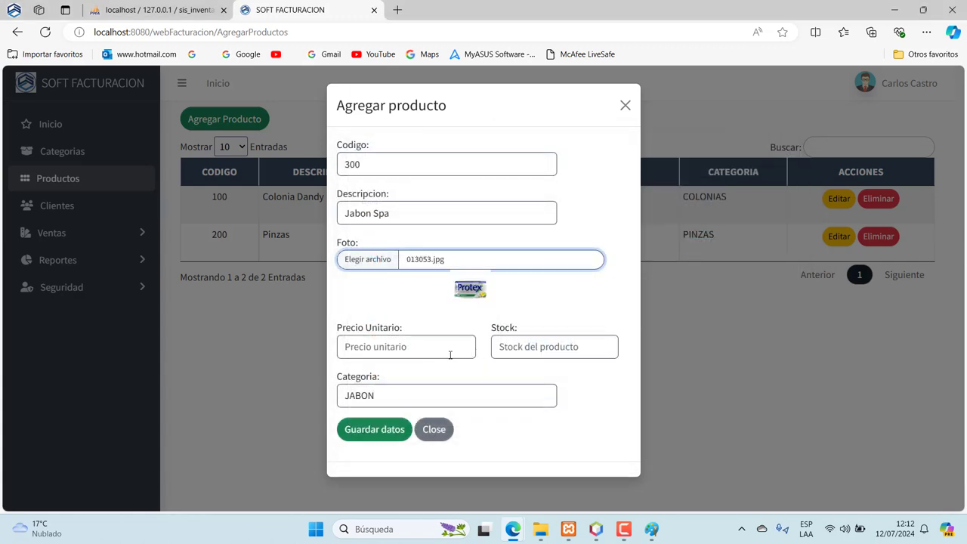
- Enter unit price 20 and stock 30 for Jabon Spa and save it
left_click(443, 350)
type("20")
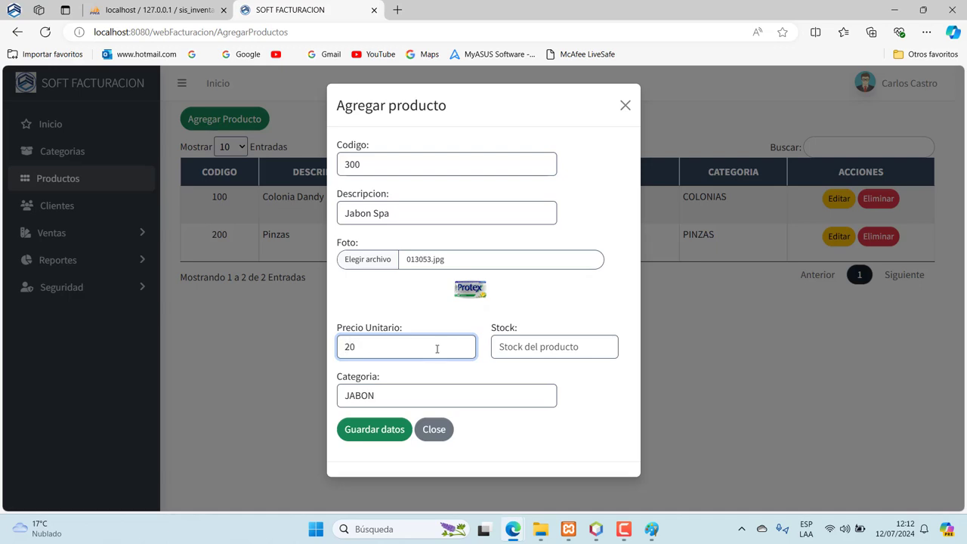
left_click(547, 341)
type("30")
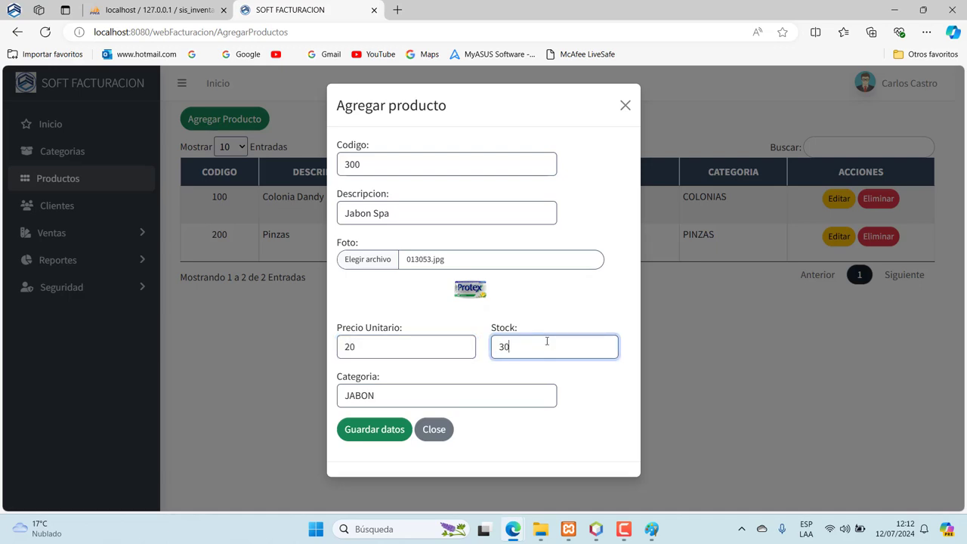
left_click(388, 429)
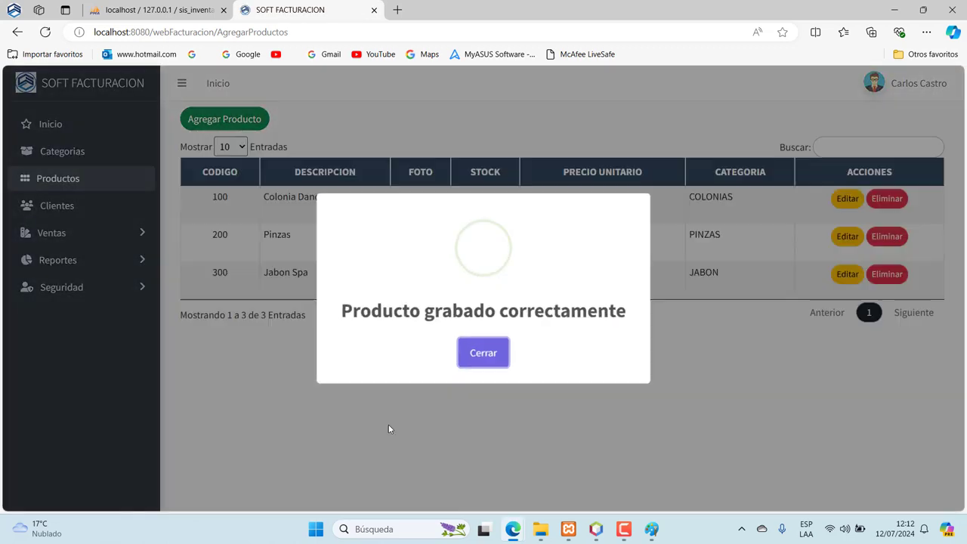
left_click(476, 364)
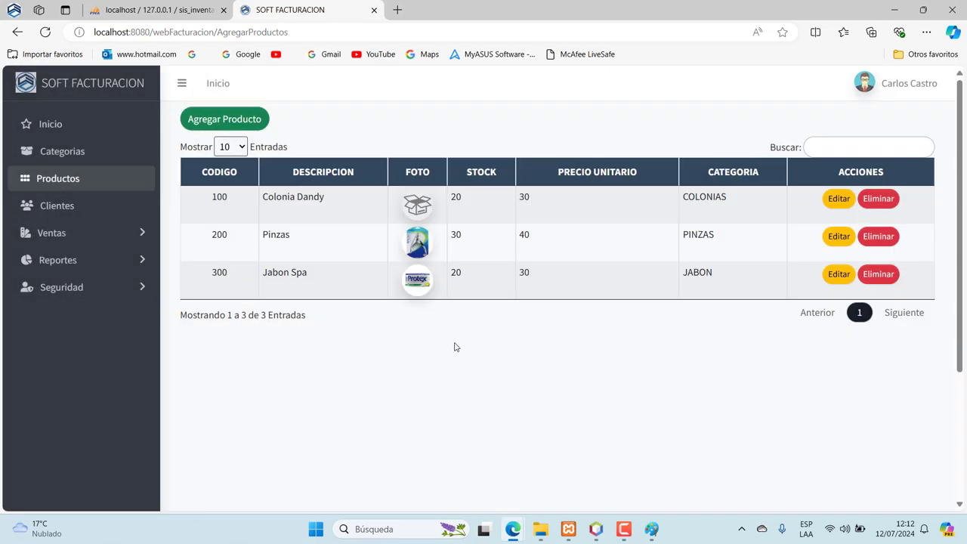
- Start product 400 with the description Esmalte
left_click(222, 124)
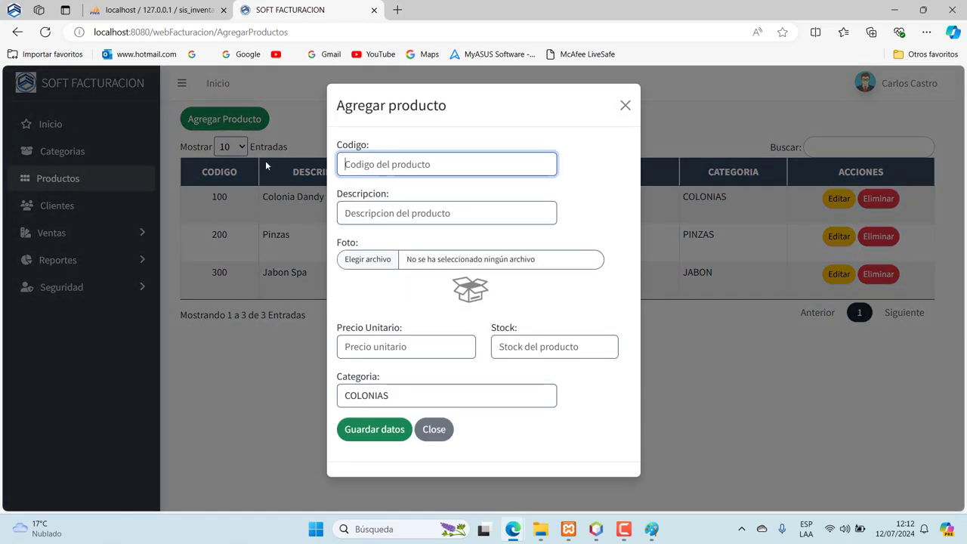
type("4")
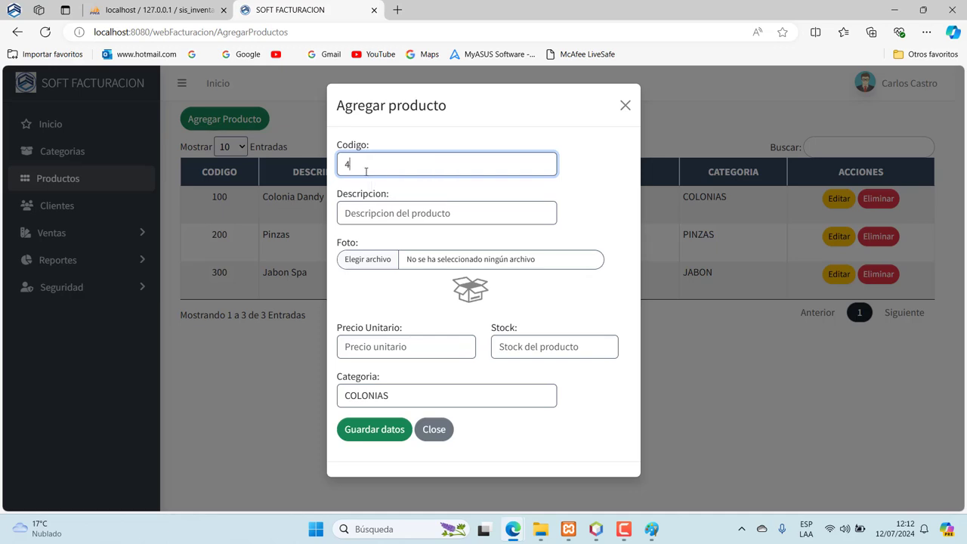
type("00")
left_click(351, 212)
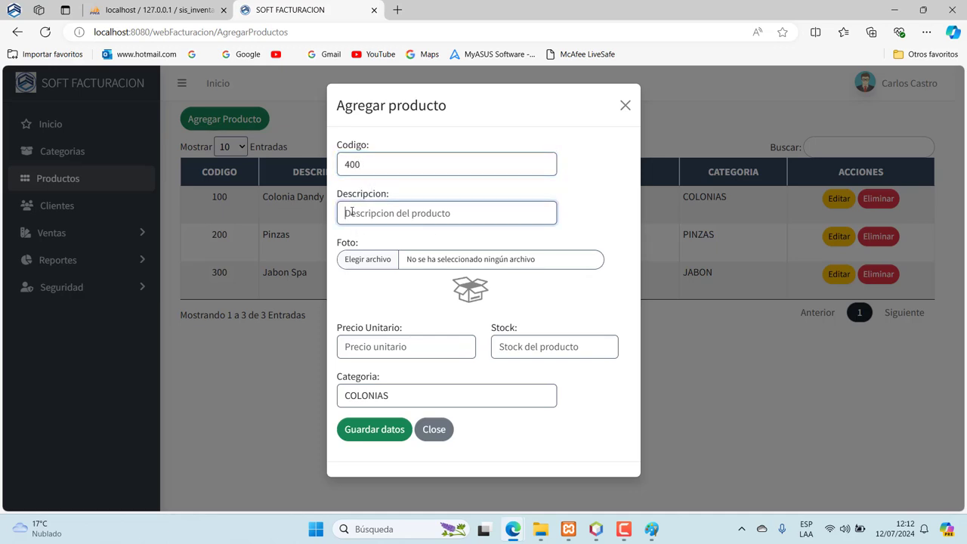
left_click(390, 398)
left_click(390, 398)
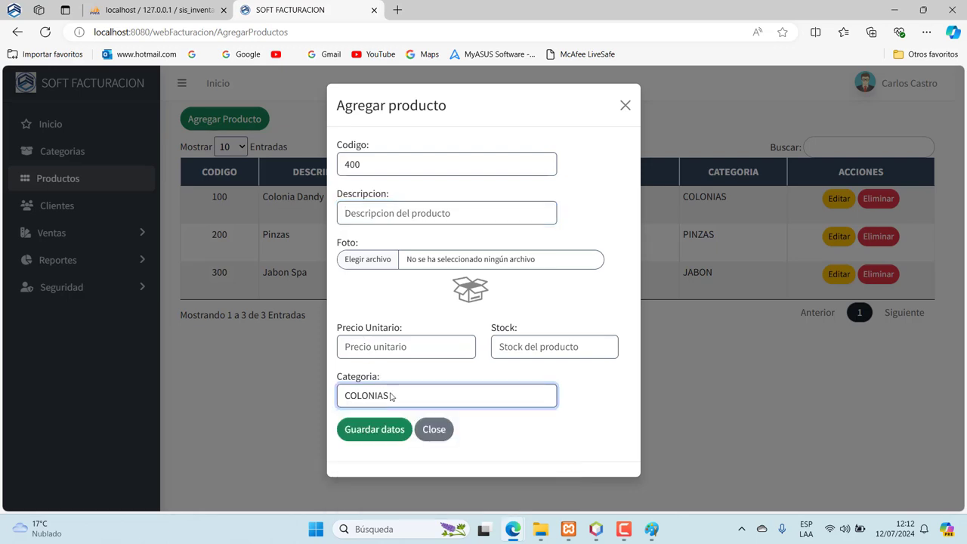
left_click(382, 213)
type("Es")
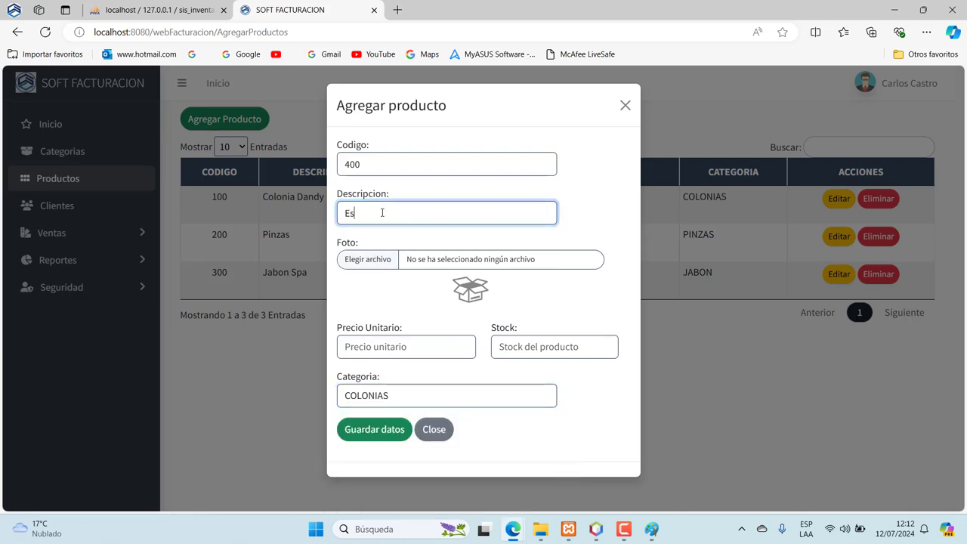
type("malte")
- Attach 2201.JPG as the Esmalte product photo
left_click(385, 262)
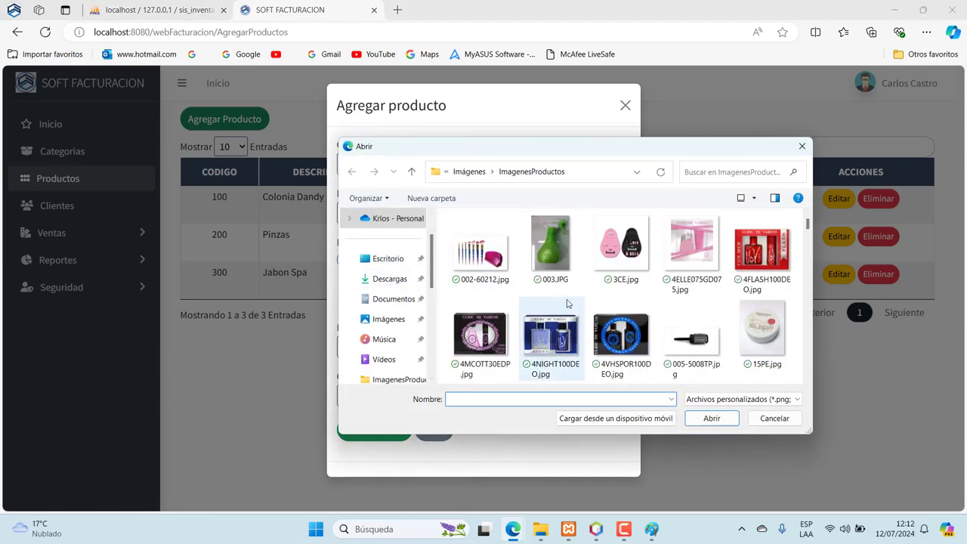
scroll(568, 302, "down", 2)
scroll(568, 303, "down", 2)
scroll(568, 303, "down", 2)
scroll(568, 303, "down", 2)
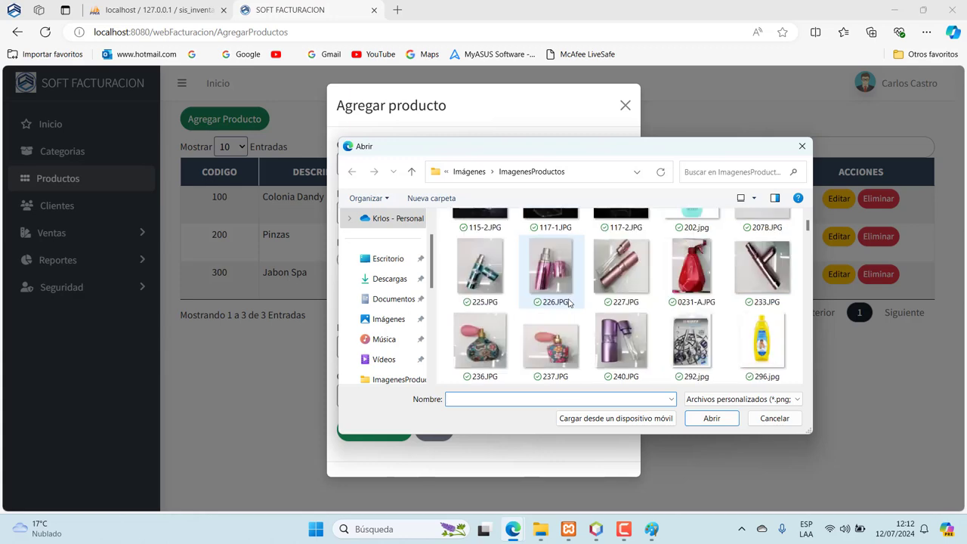
scroll(568, 303, "down", 1)
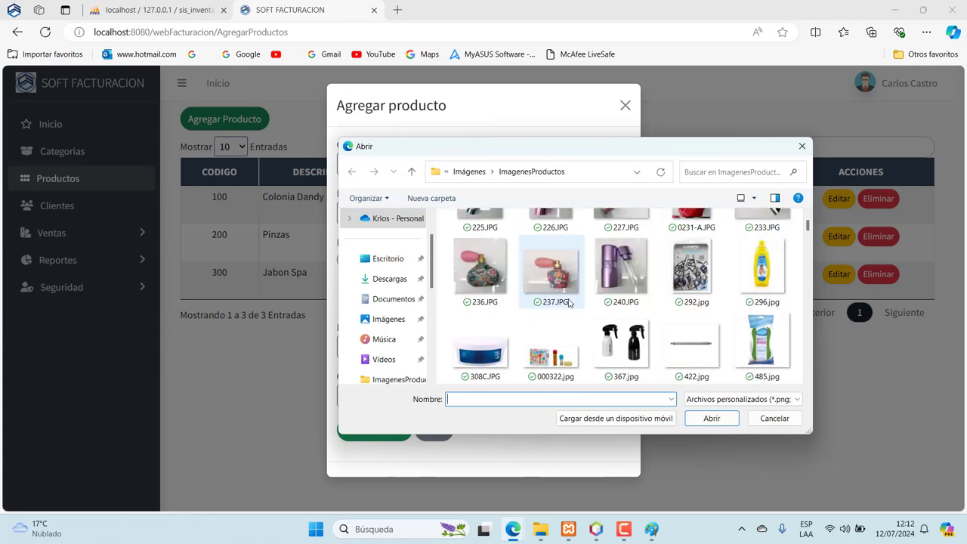
scroll(567, 302, "down", 1)
scroll(568, 303, "down", 1)
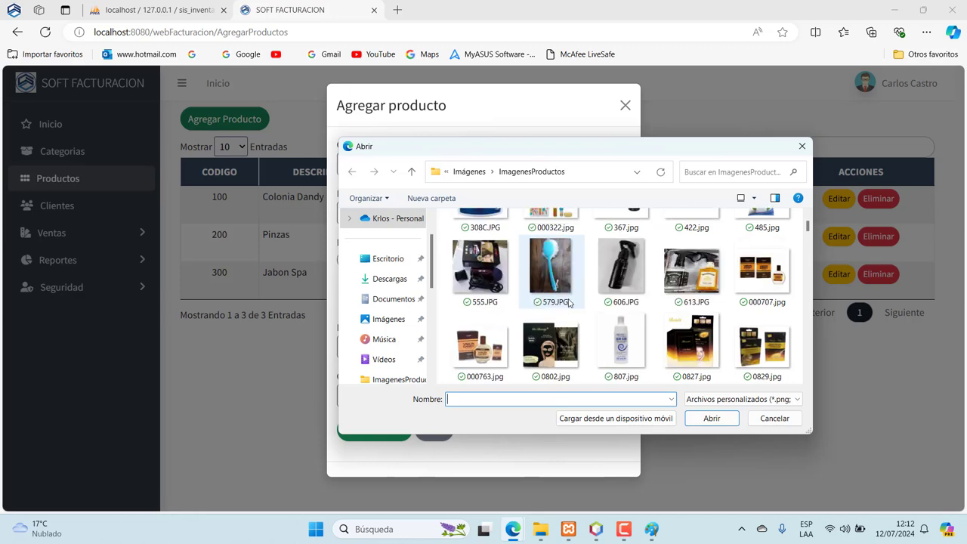
scroll(568, 303, "down", 1)
scroll(568, 302, "down", 1)
scroll(568, 303, "down", 1)
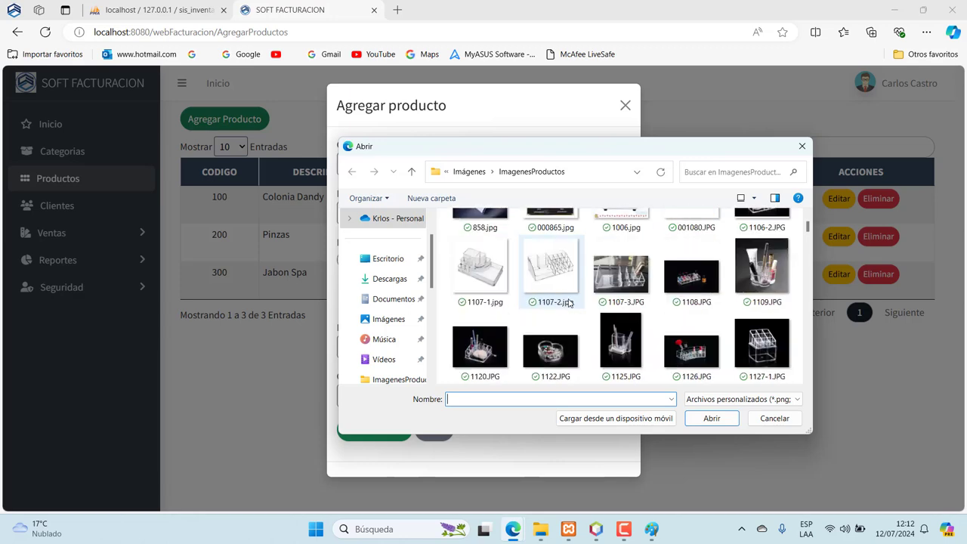
scroll(568, 303, "down", 1)
scroll(569, 303, "down", 1)
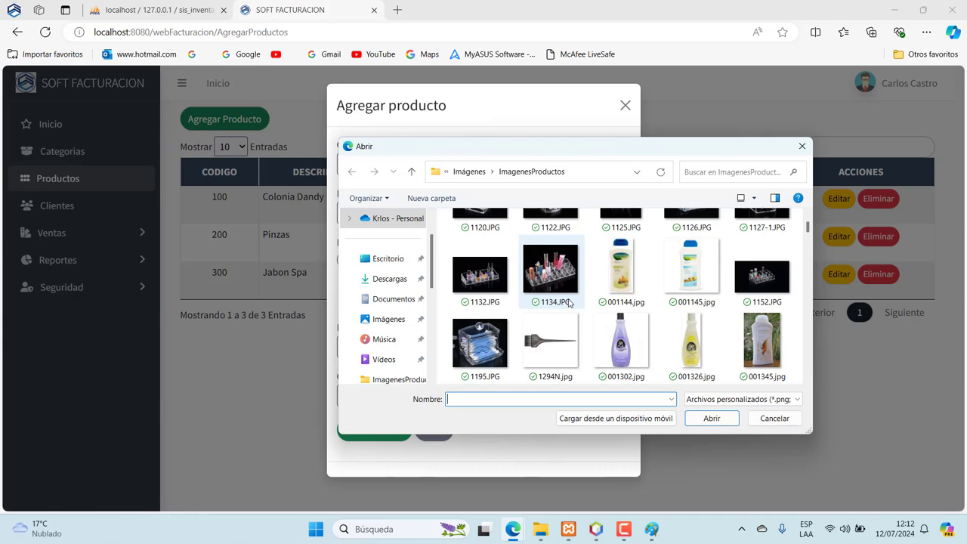
scroll(569, 303, "down", 1)
scroll(569, 303, "down", 1)
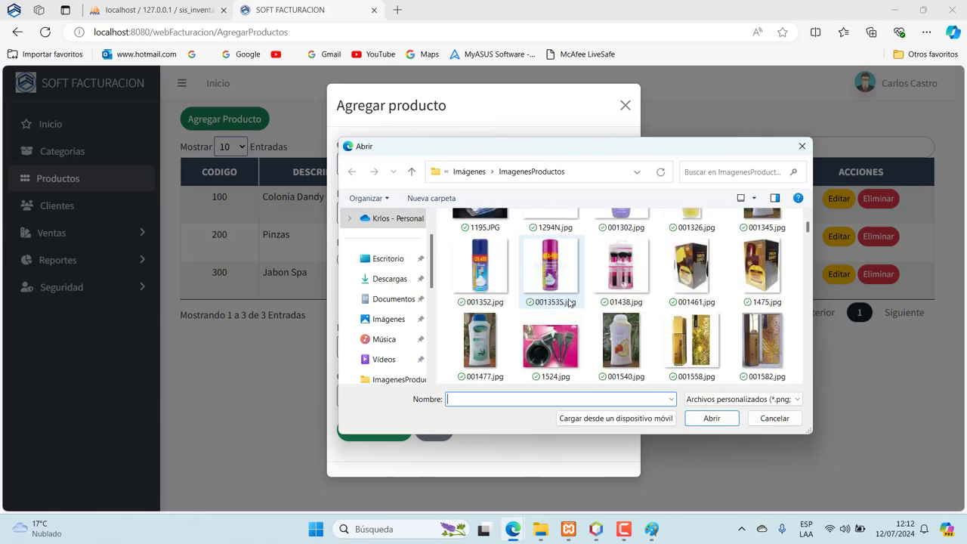
scroll(570, 303, "down", 2)
scroll(569, 303, "down", 3)
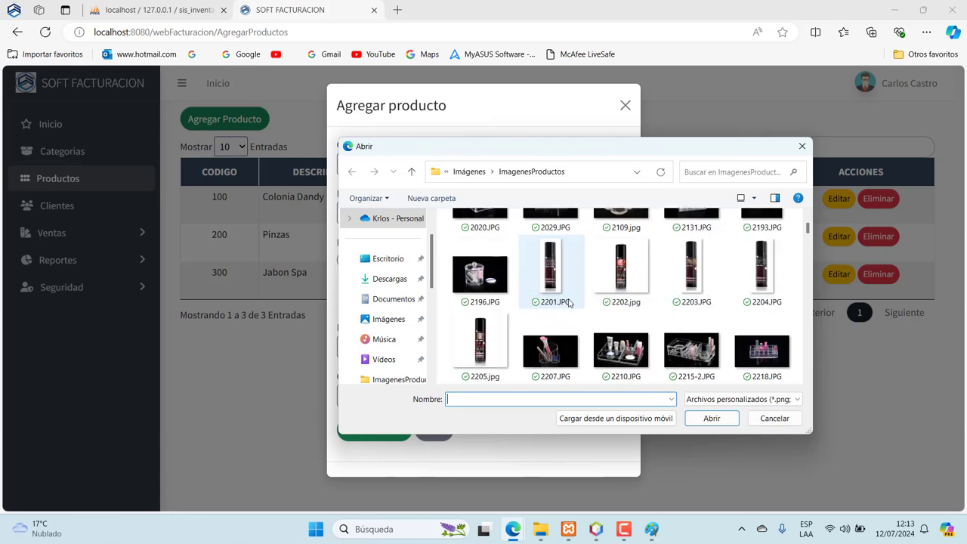
double_click(566, 301)
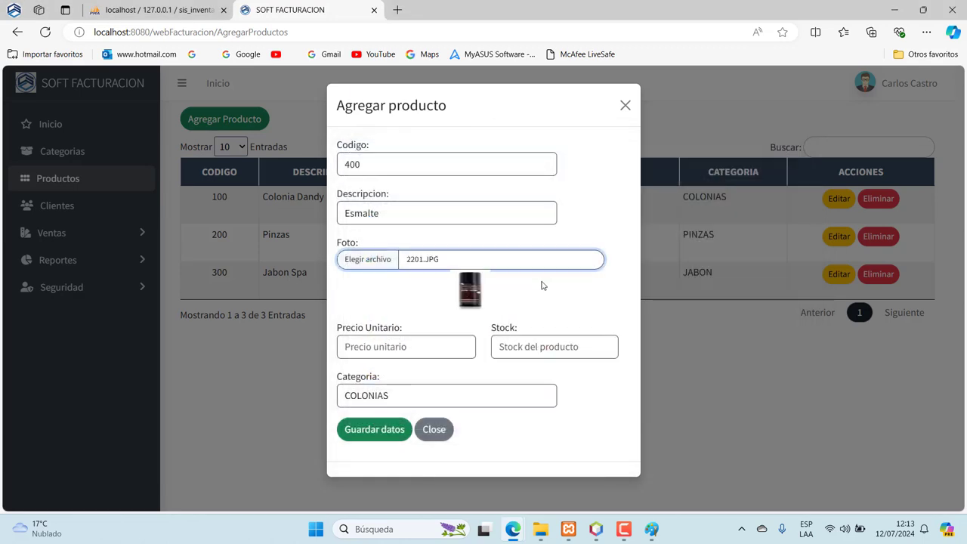
- Enter unit price 30 and stock 40, set category ESMALTES, and save the product
left_click(450, 336)
type("30")
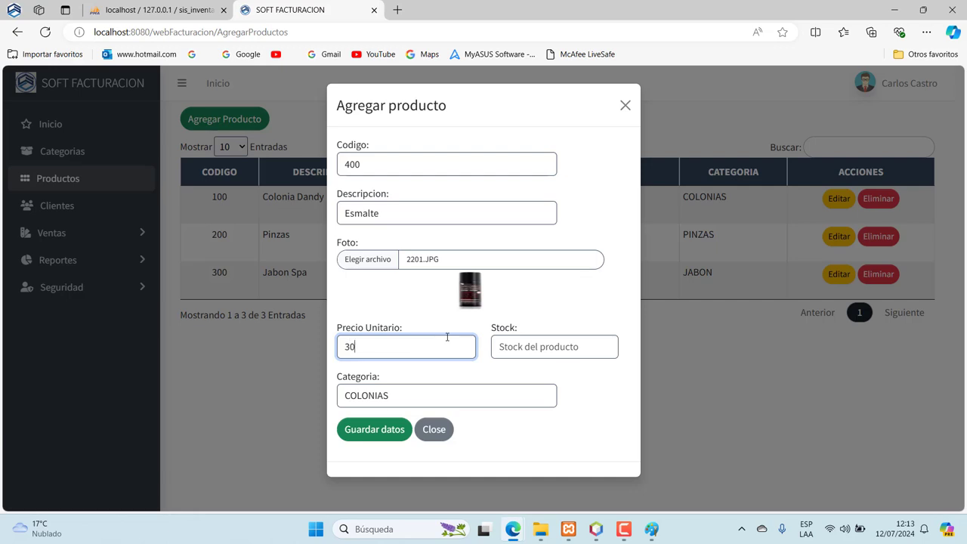
left_click(515, 346)
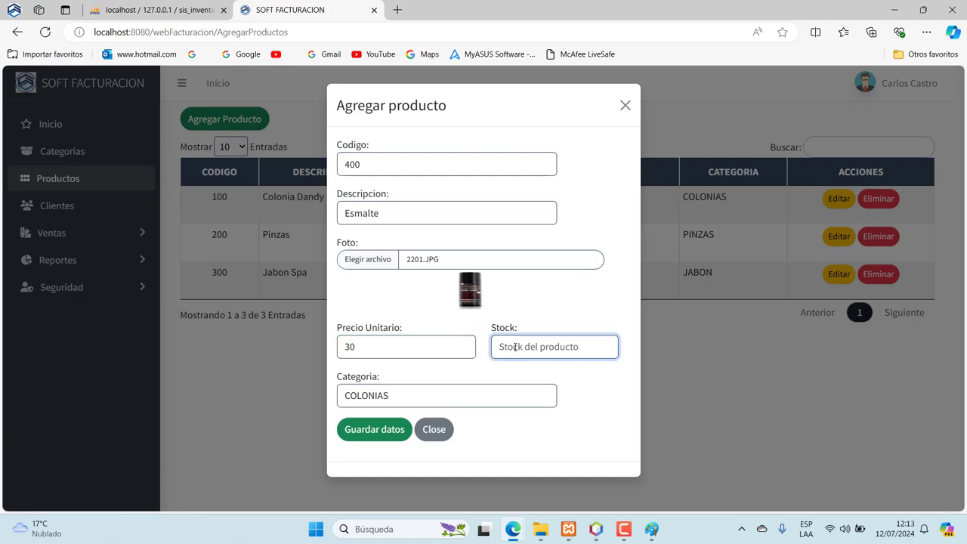
type("40")
left_click(393, 394)
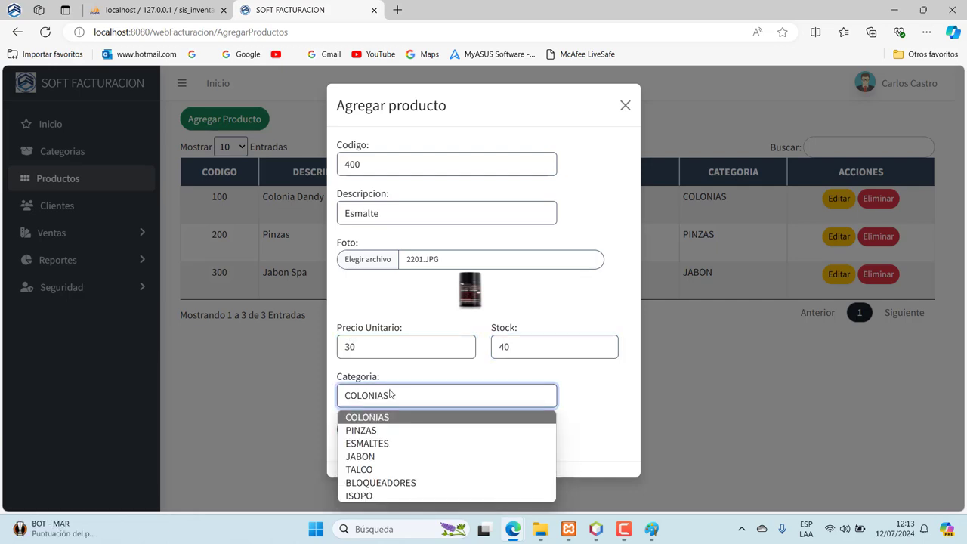
left_click(390, 444)
left_click(378, 430)
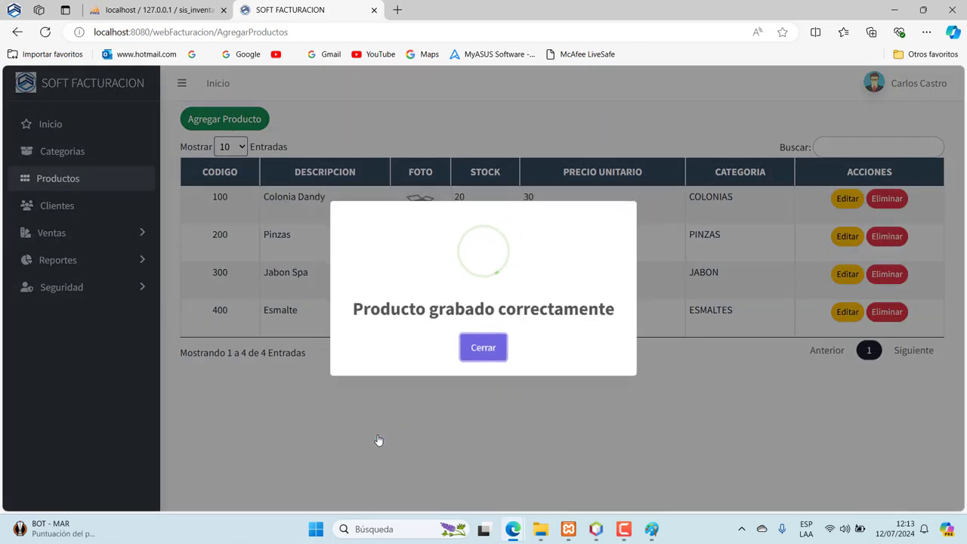
left_click(475, 352)
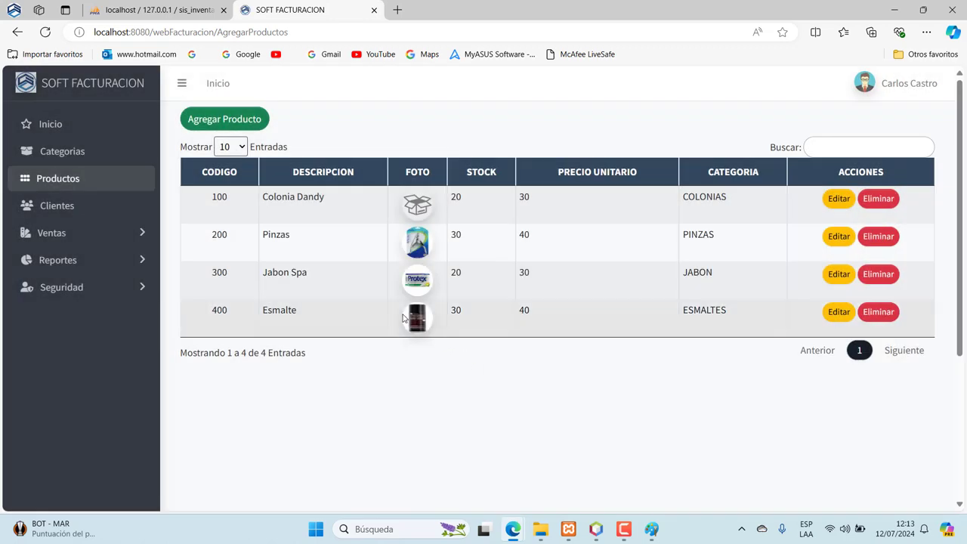
left_click(213, 125)
- Enter code 500 for the new product and set its category to TALCO
left_click(347, 172)
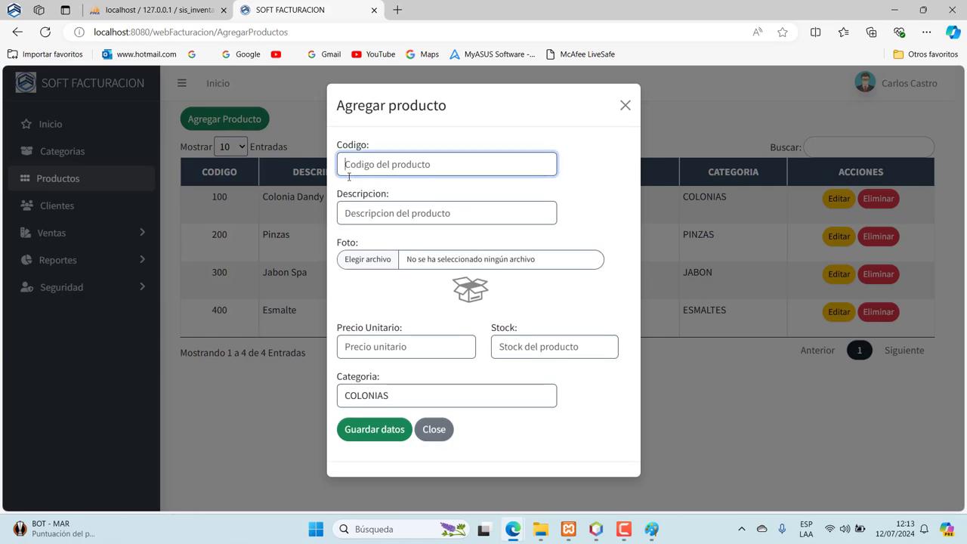
type("500")
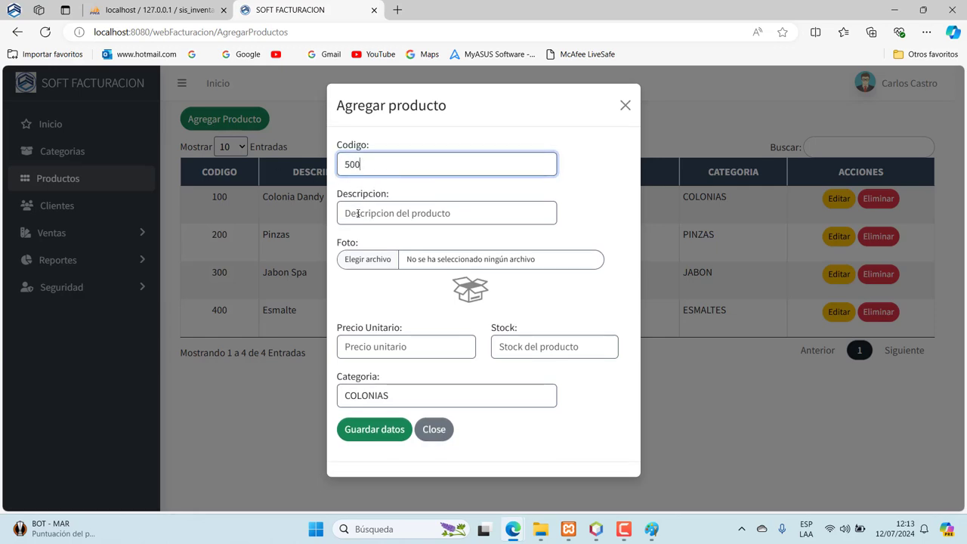
left_click(358, 214)
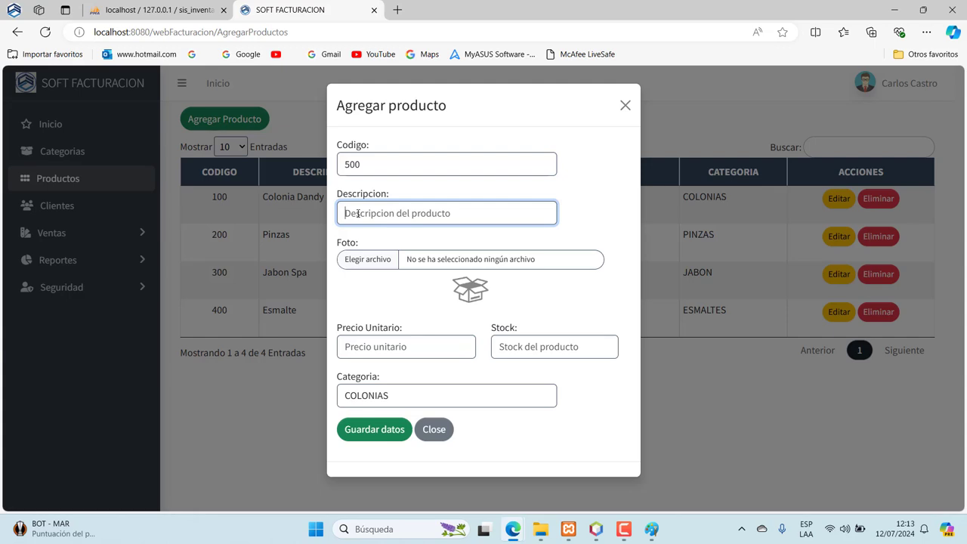
left_click(377, 396)
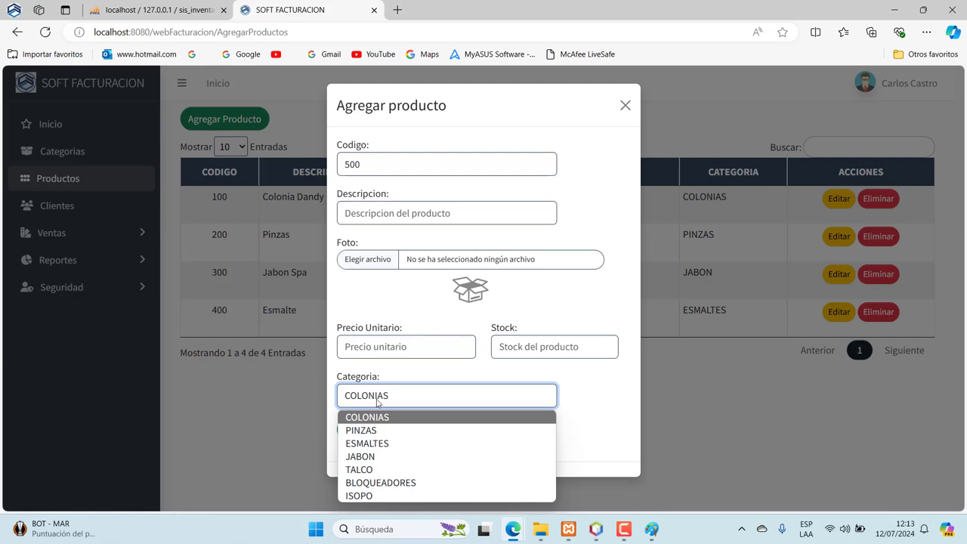
left_click(365, 469)
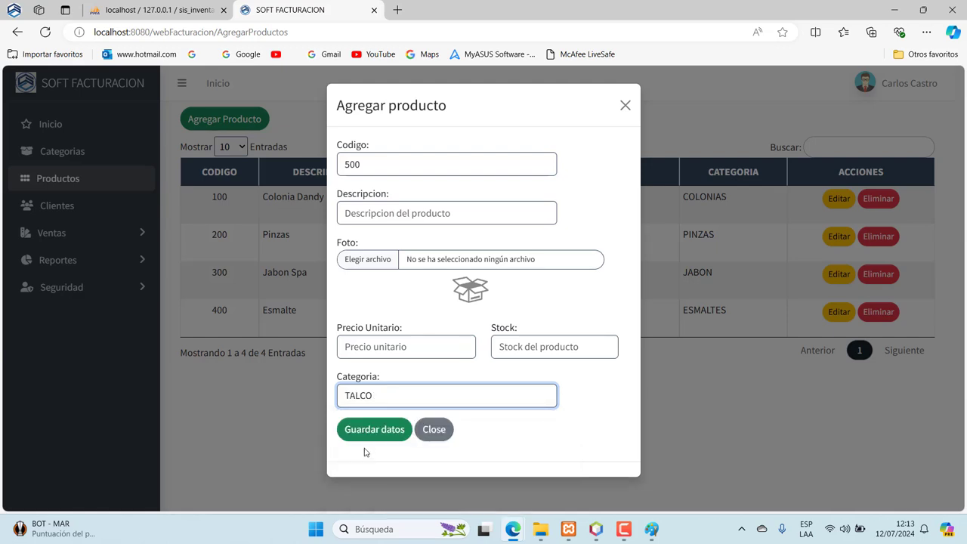
- Attach 296.jpg as the product photo
left_click(368, 259)
scroll(531, 283, "down", 5)
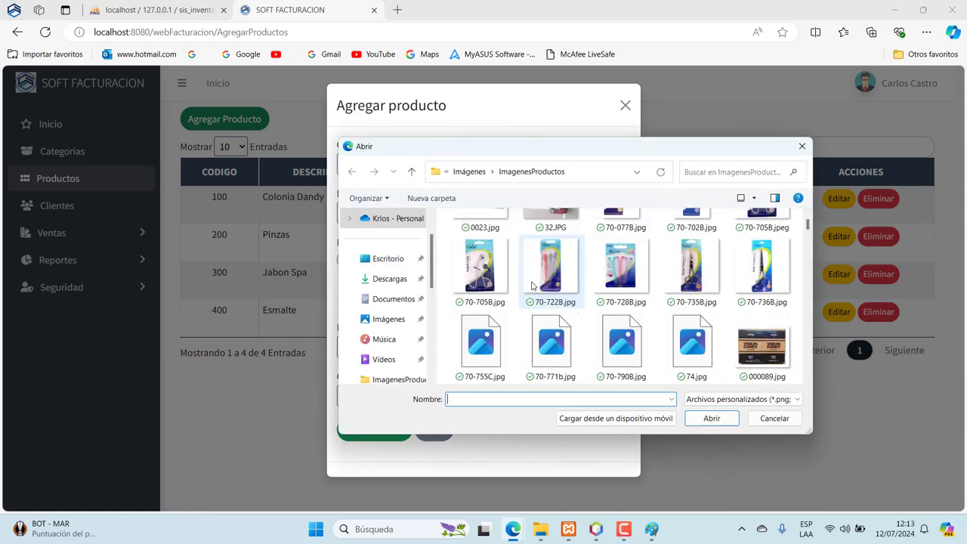
scroll(532, 283, "down", 3)
scroll(531, 284, "down", 1)
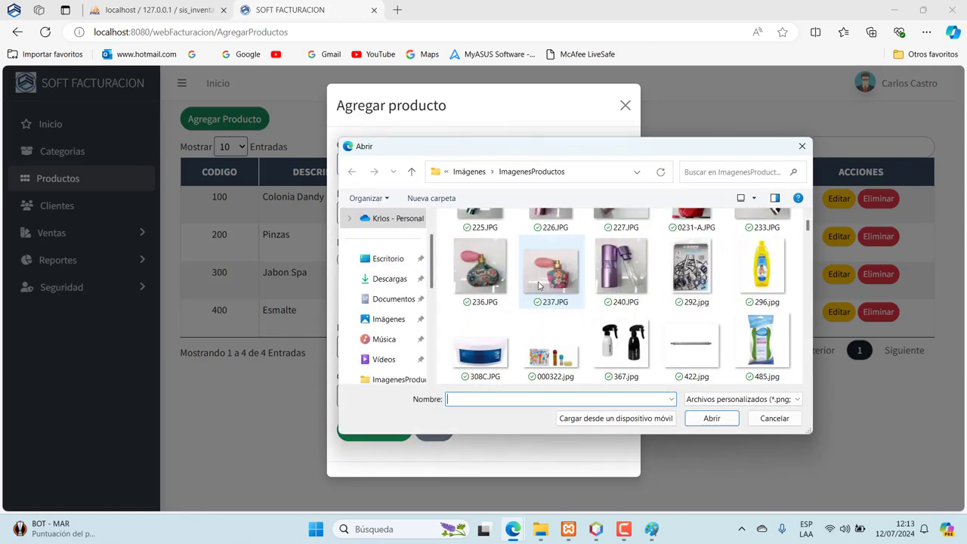
double_click(763, 270)
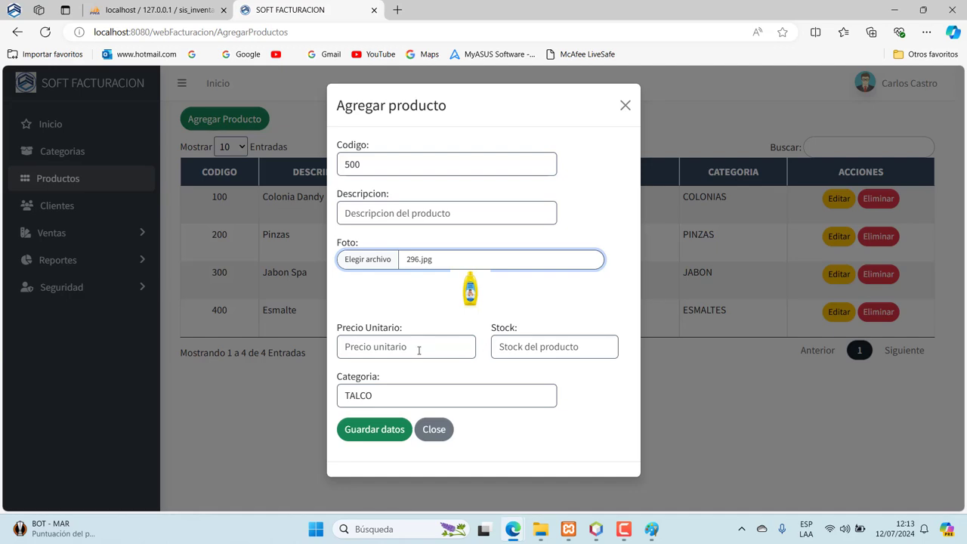
- Enter unit price 10, stock 50 and description Talco, then save product 500
left_click(416, 350)
type("10")
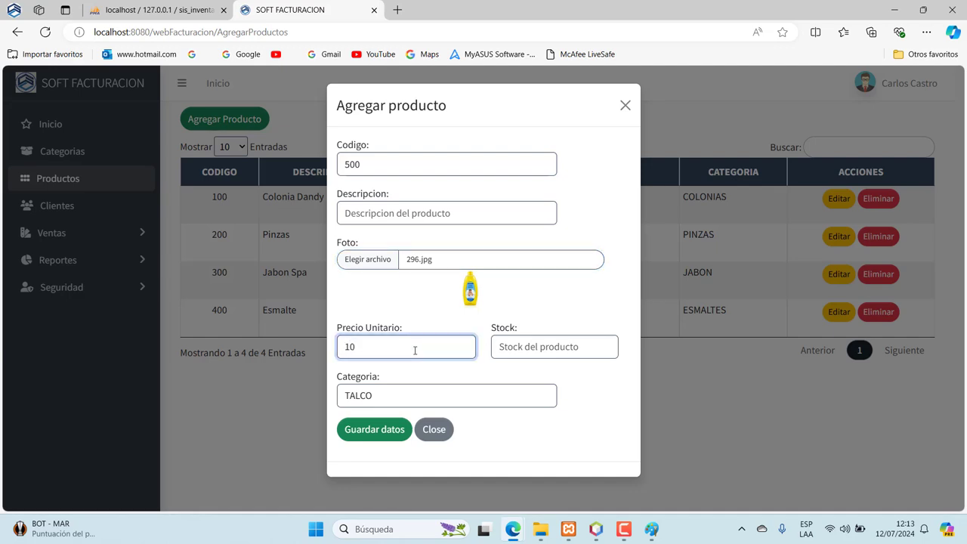
left_click(524, 347)
type("50")
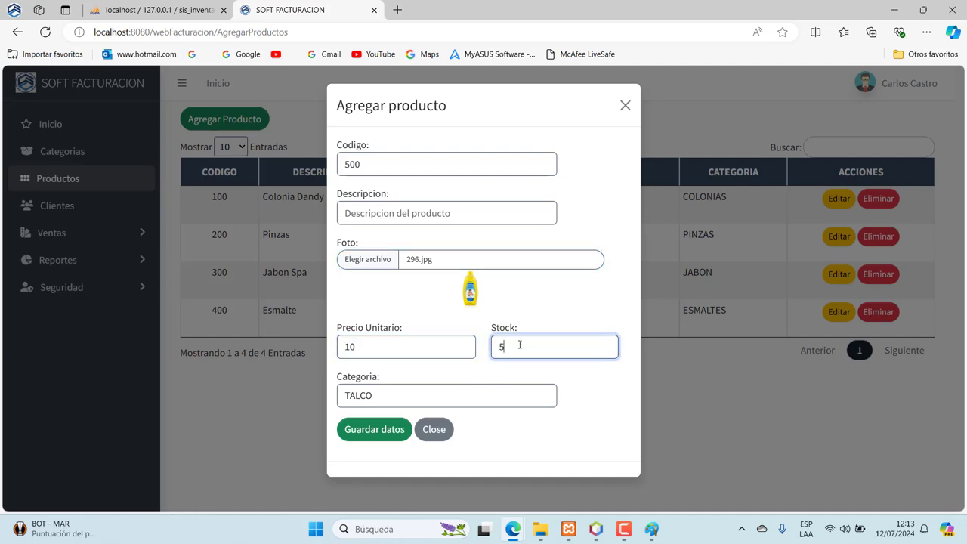
left_click(384, 434)
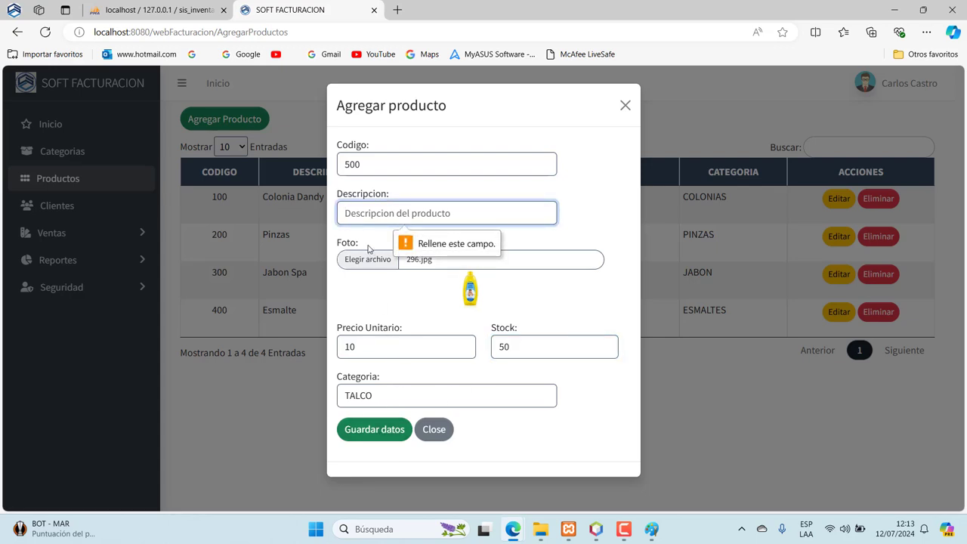
left_click(446, 212)
type("Talco")
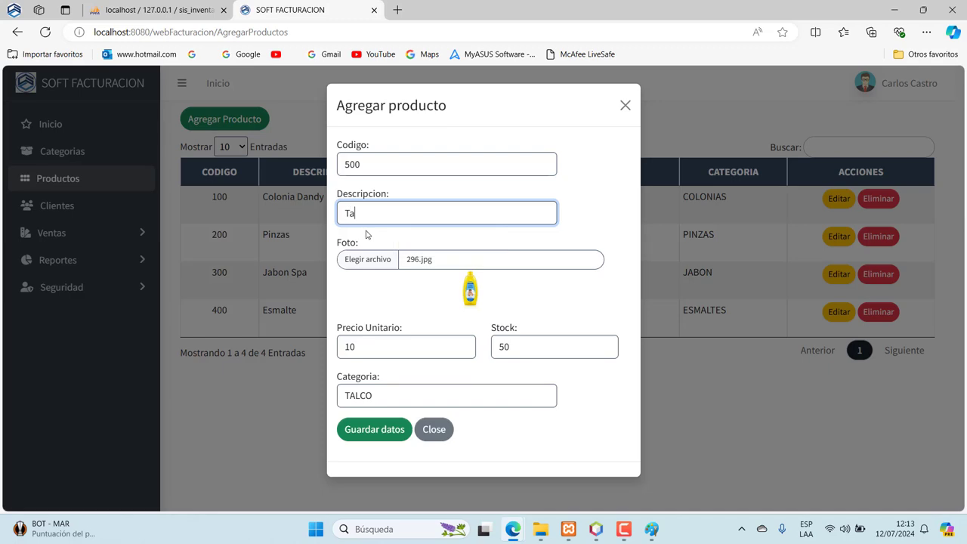
left_click(371, 427)
- Try saving a product with code 100, price 4 and stock 4; acknowledge the code-already-exists alert
left_click(483, 351)
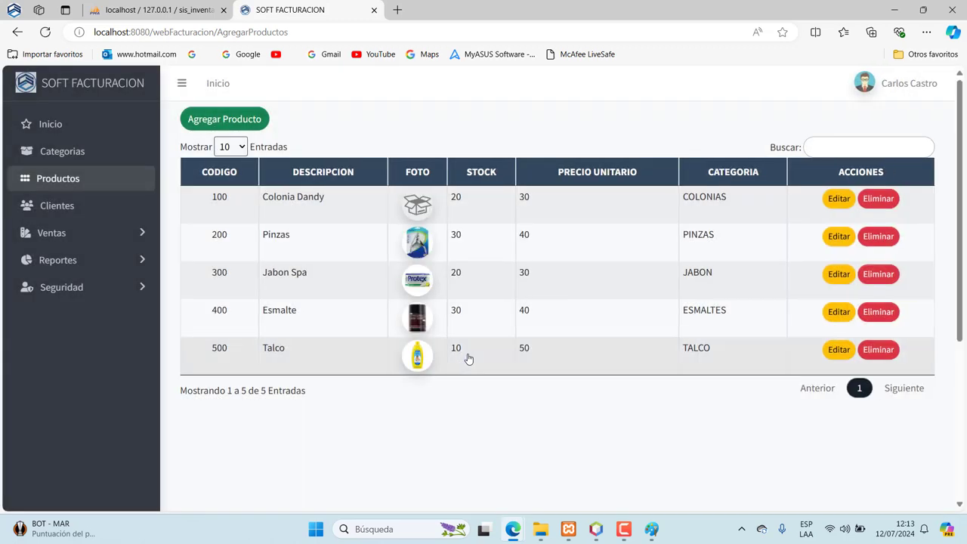
left_click(244, 119)
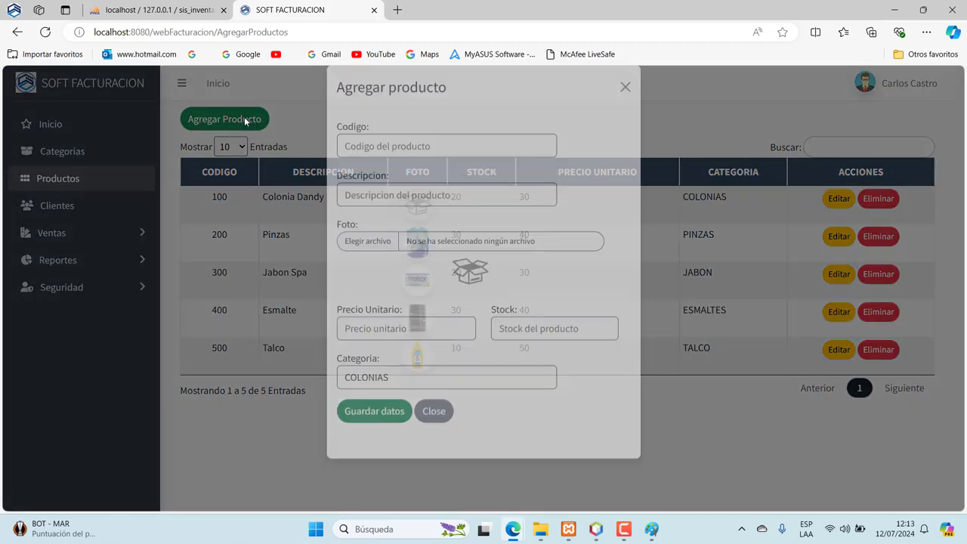
type("100")
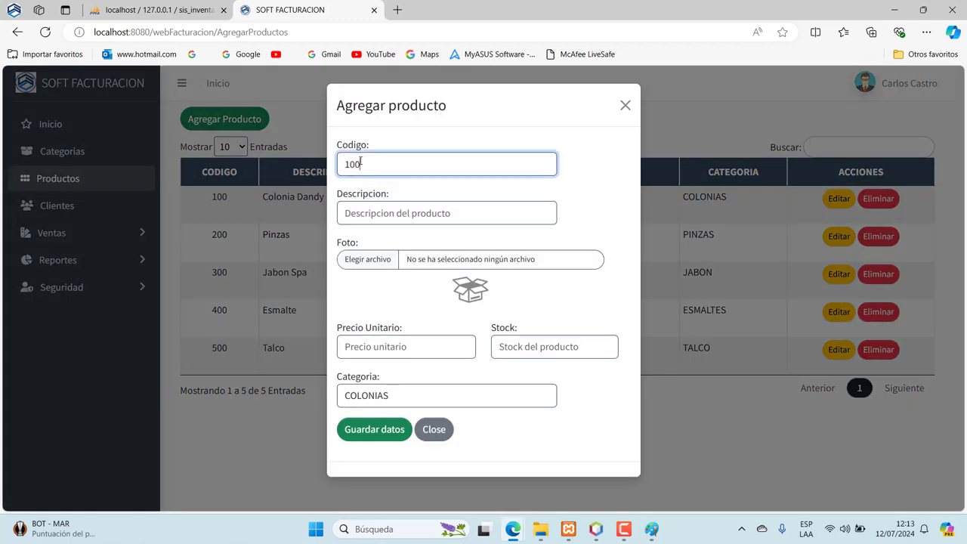
left_click(371, 211)
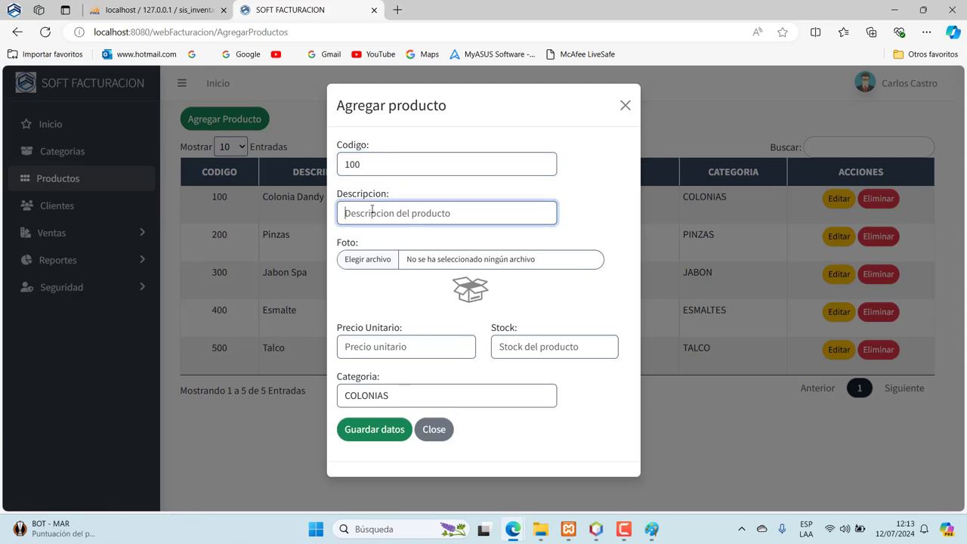
type("Colonia")
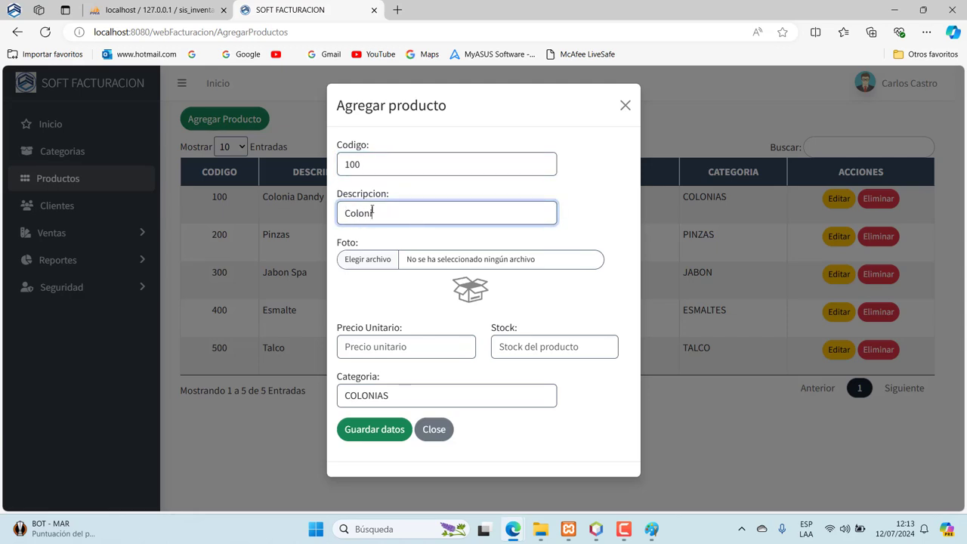
left_click(359, 337)
type("4")
left_click(506, 347)
type("4")
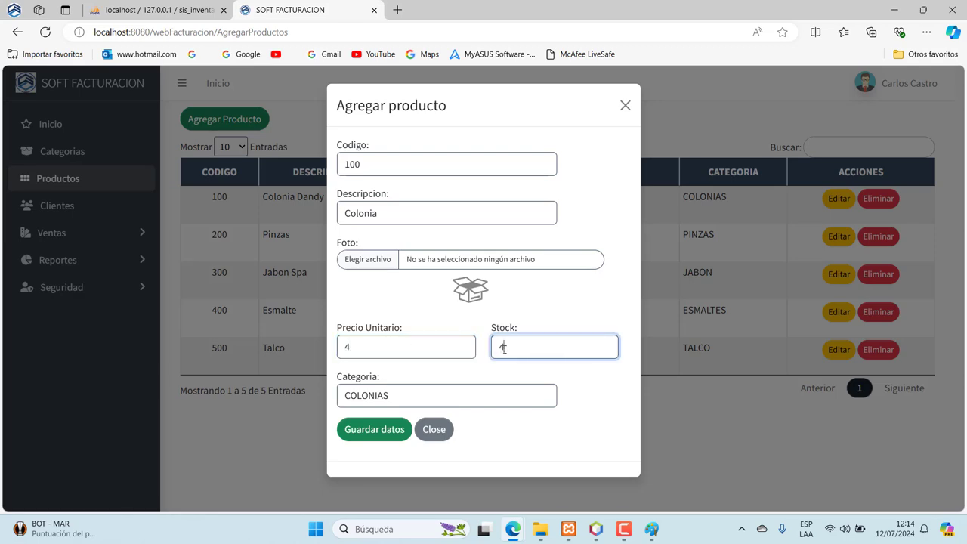
left_click(392, 427)
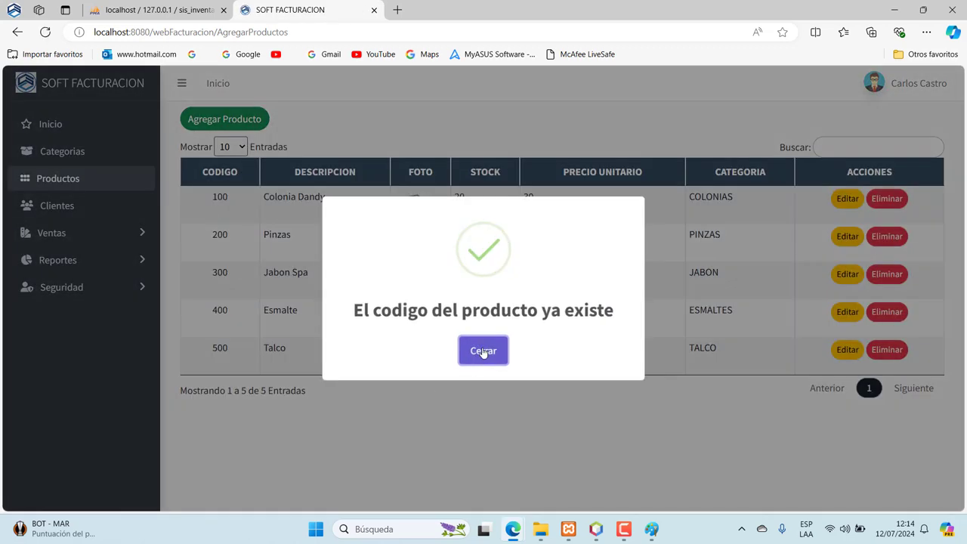
left_click(483, 351)
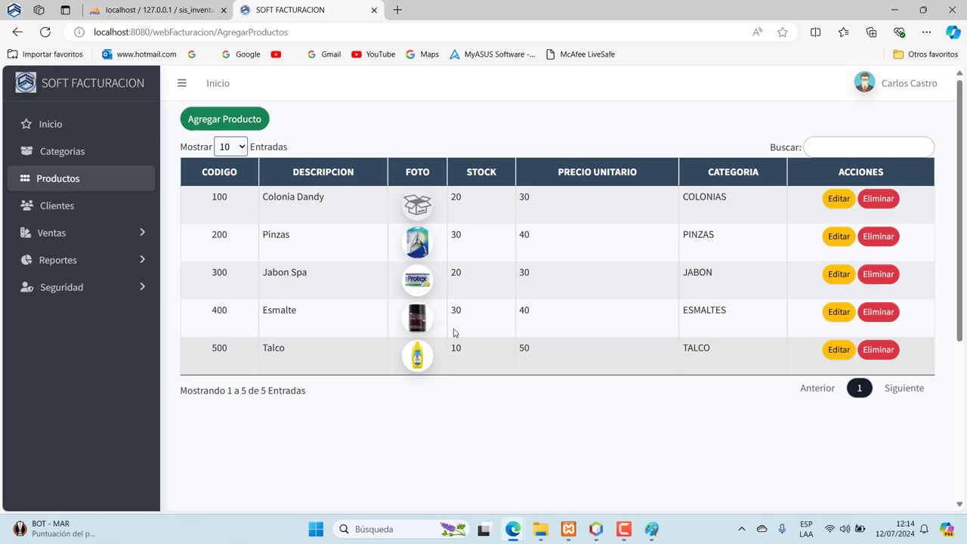
- Enter new product 700 'Tijeras' with unit price 40 and stock 60
left_click(226, 120)
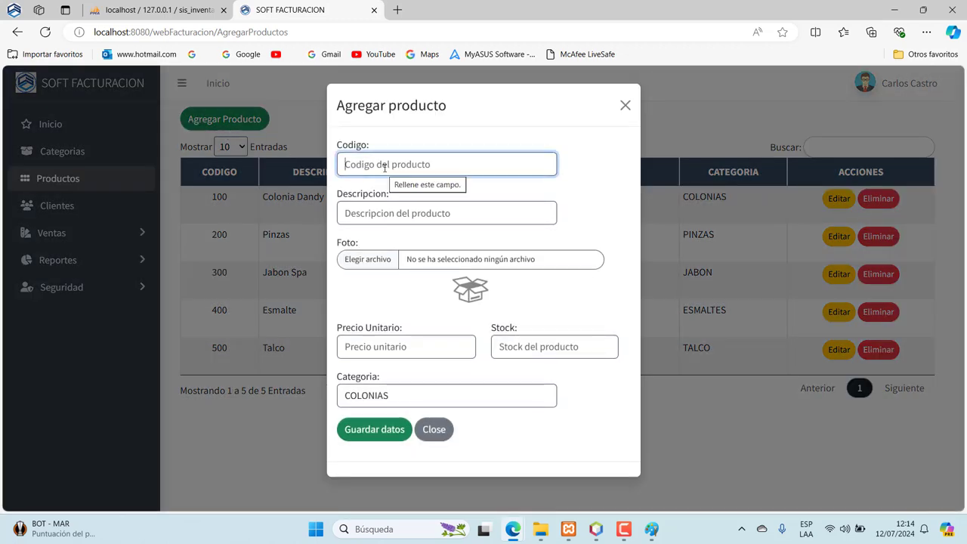
type("700")
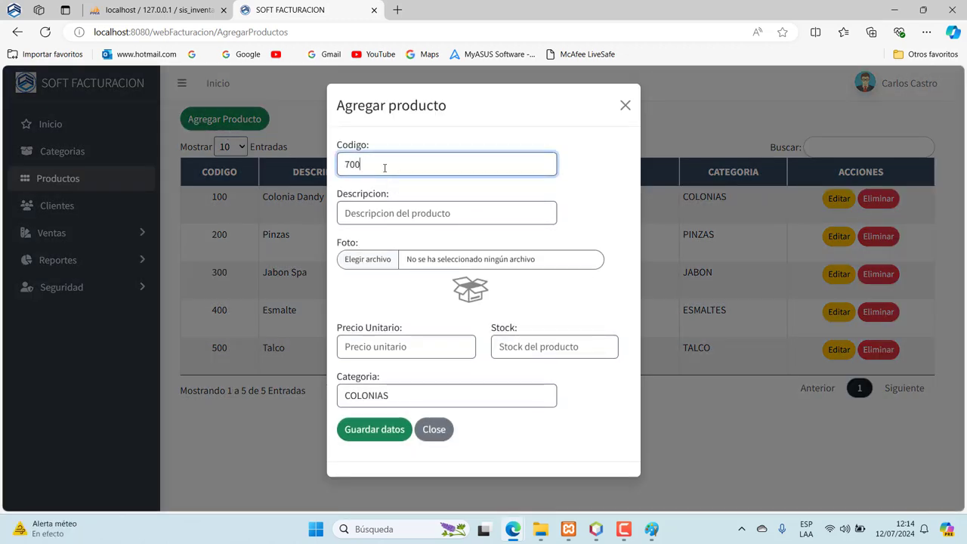
left_click(381, 218)
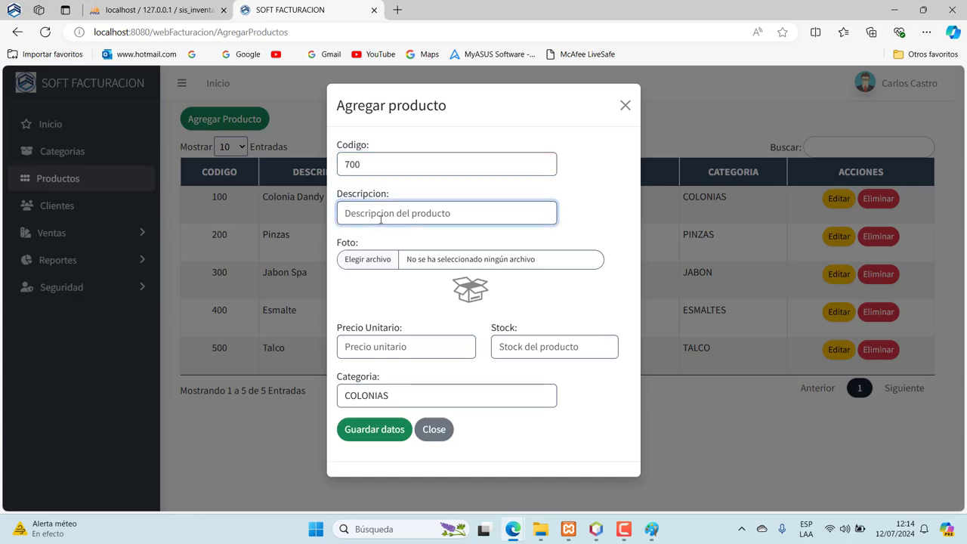
type("Tijeras")
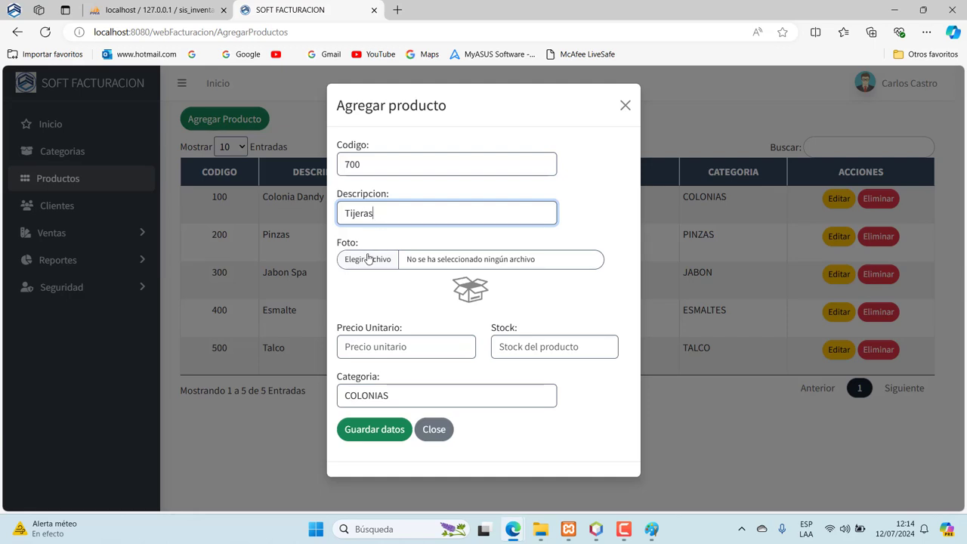
left_click(388, 342)
type("40")
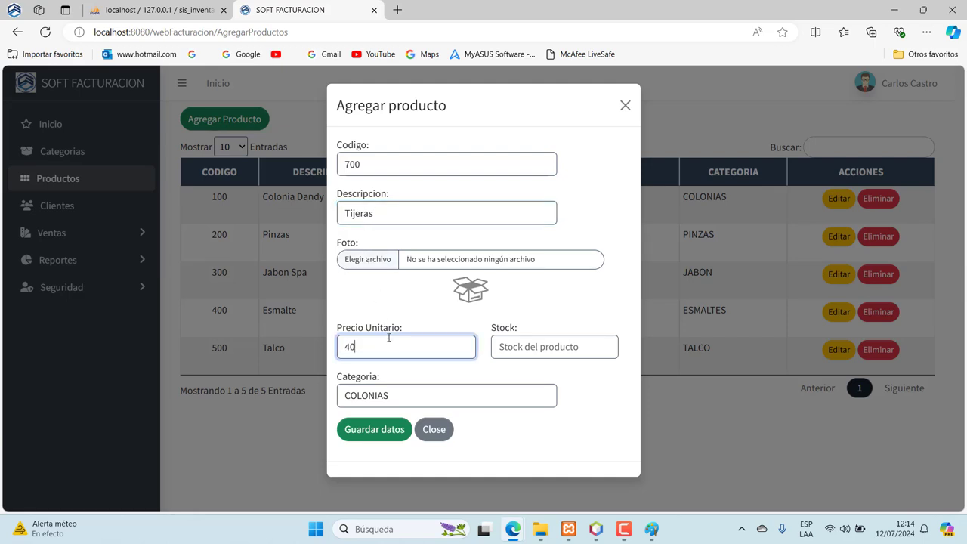
left_click(507, 348)
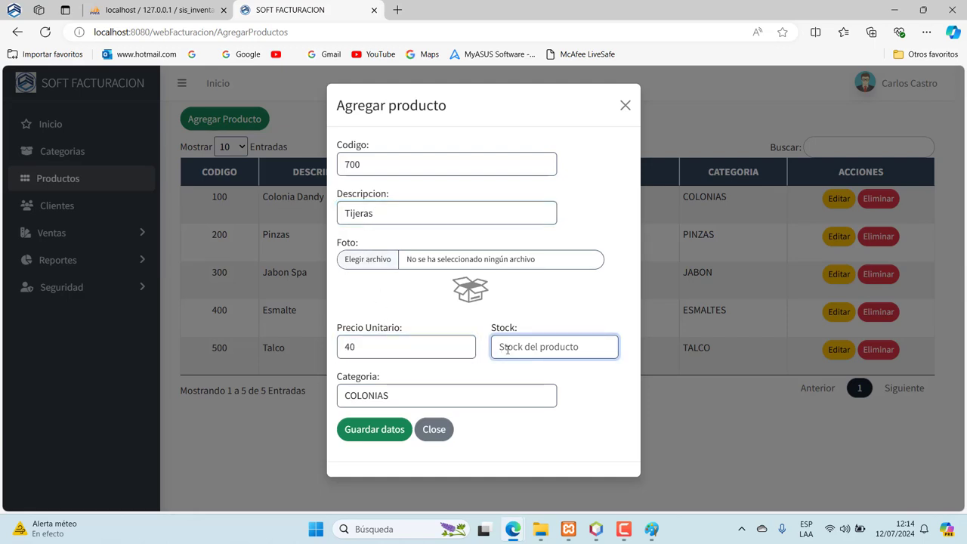
type("60")
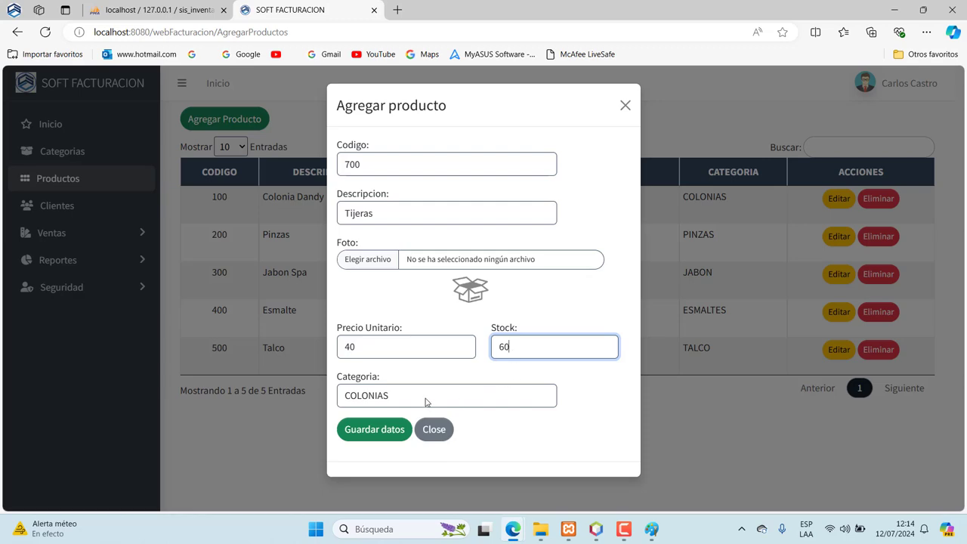
- Set the category to PINZAS and save the Tijeras product
left_click(428, 402)
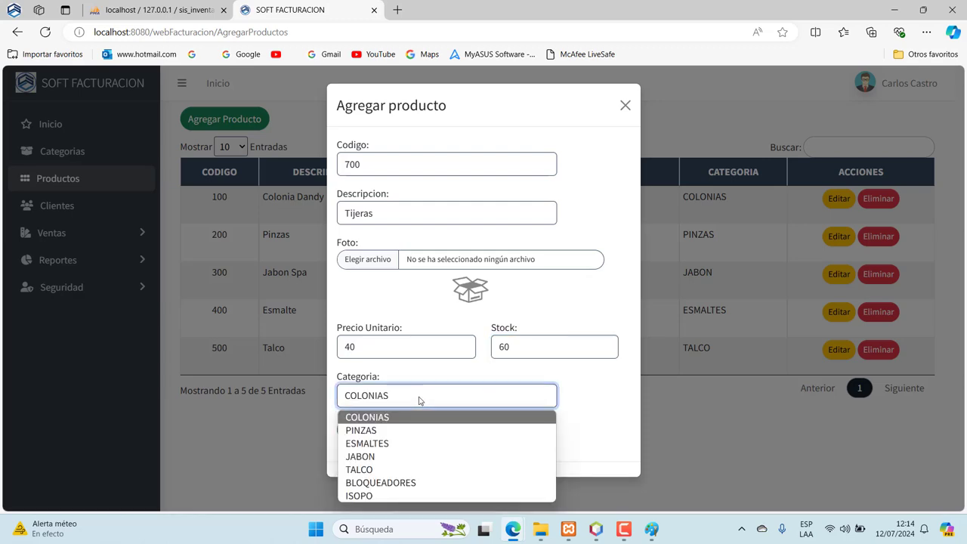
left_click(382, 430)
left_click(380, 429)
left_click(478, 356)
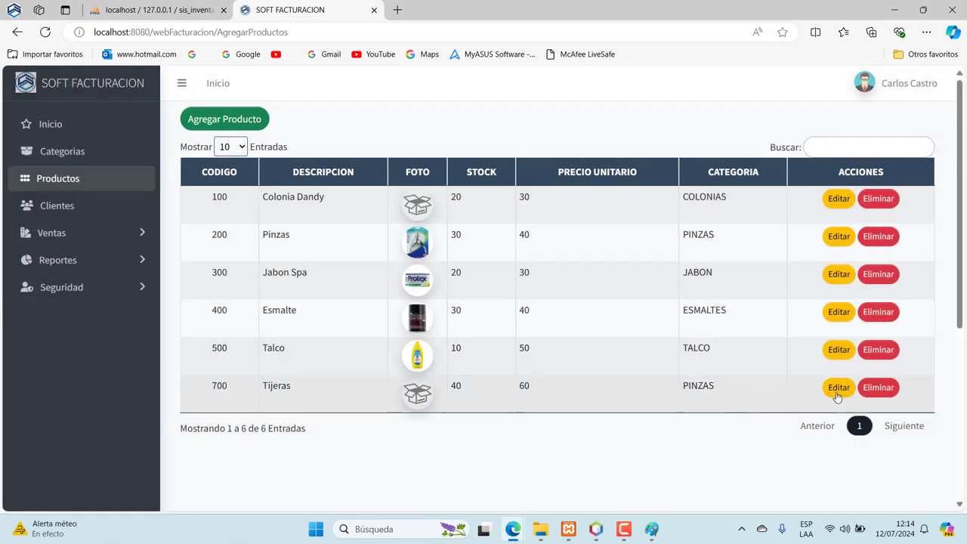
- Replace the Tijeras photo with 70-735B.jpg and save the update
left_click(836, 388)
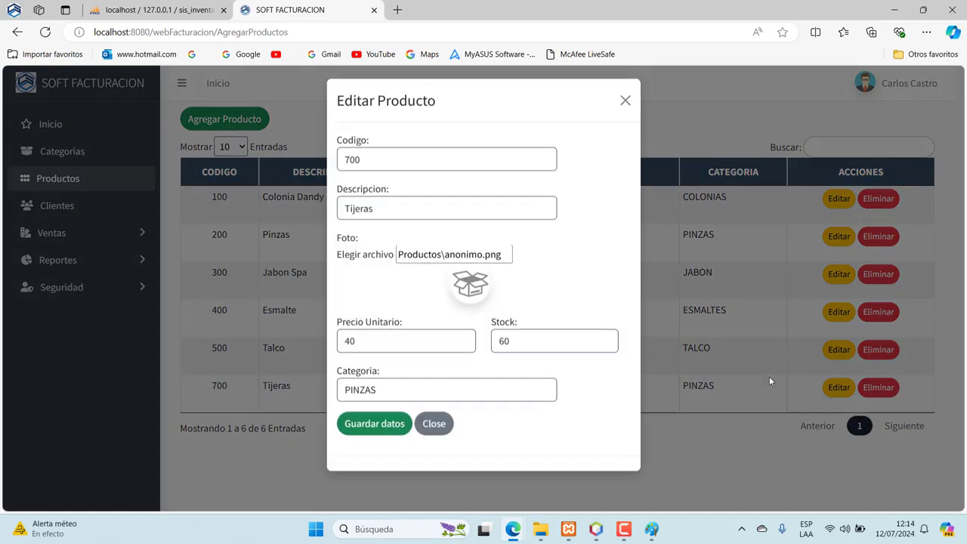
left_click(370, 266)
scroll(484, 294, "down", 3)
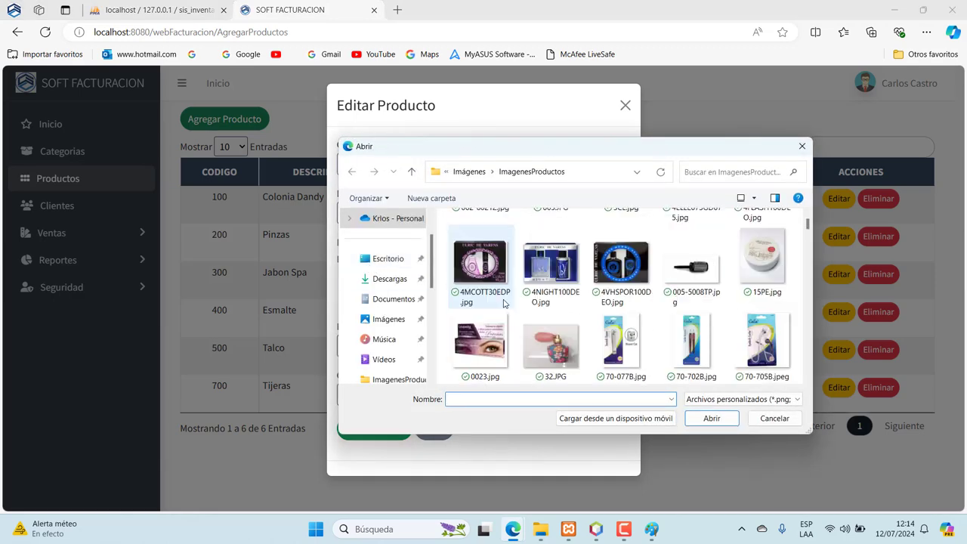
scroll(504, 303, "down", 3)
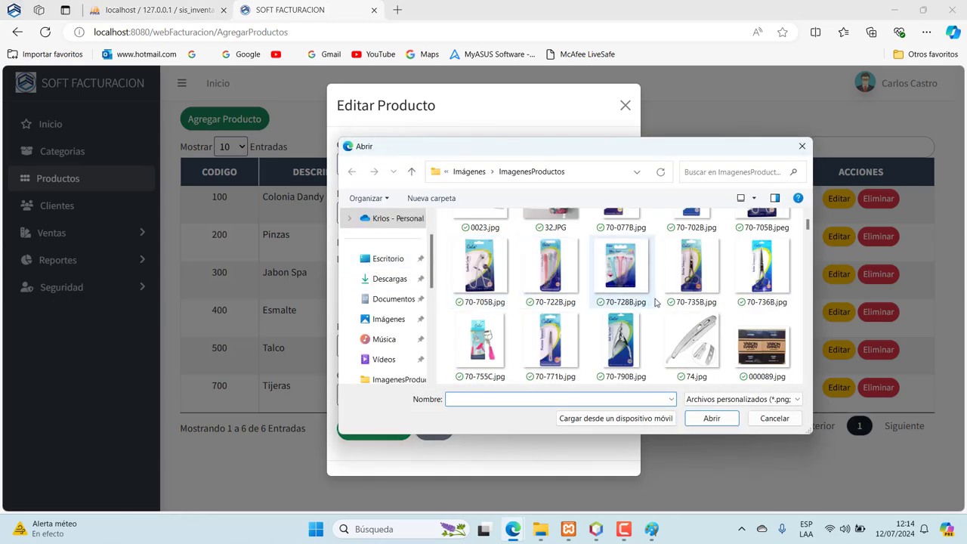
left_click(688, 285)
double_click(688, 285)
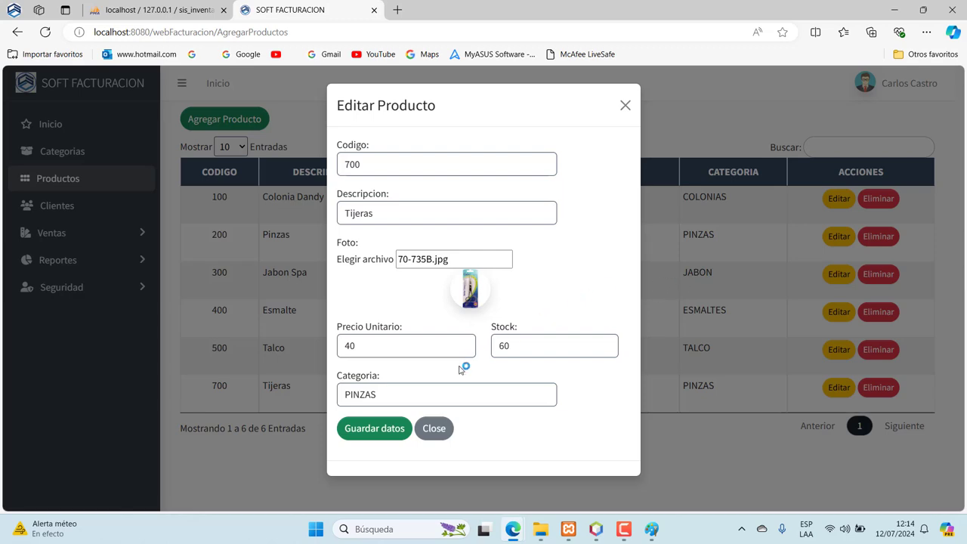
left_click(390, 432)
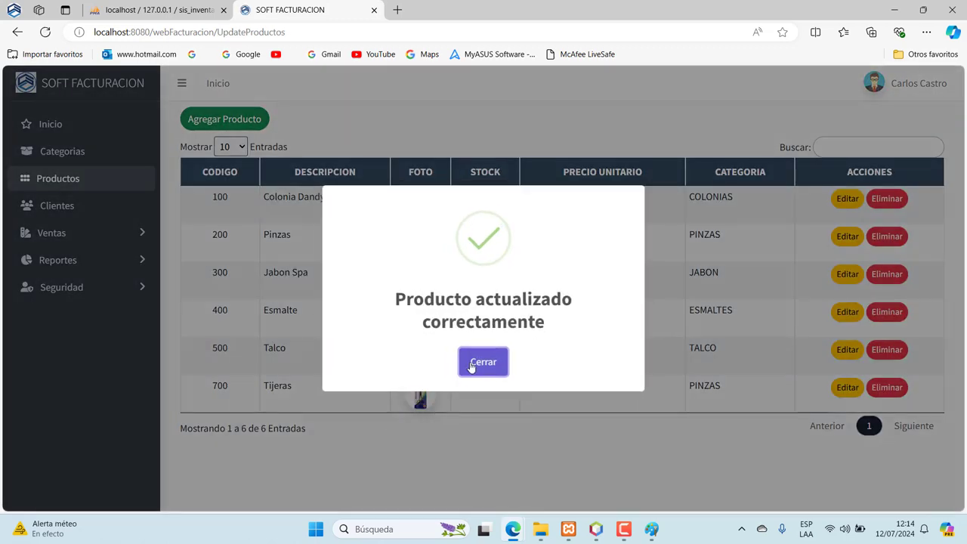
left_click(466, 365)
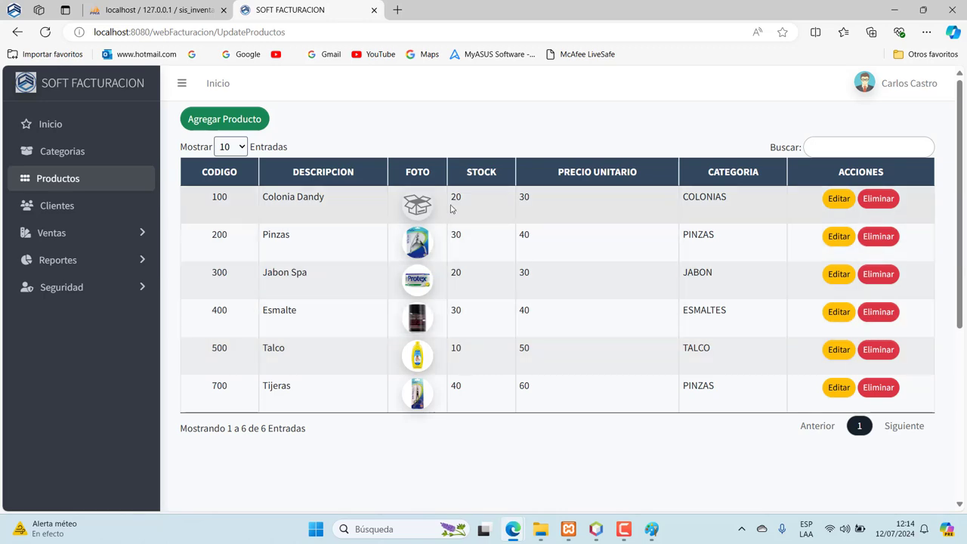
- Set Colonia Dandy's photo to 000089.jpg and save the update
left_click(835, 199)
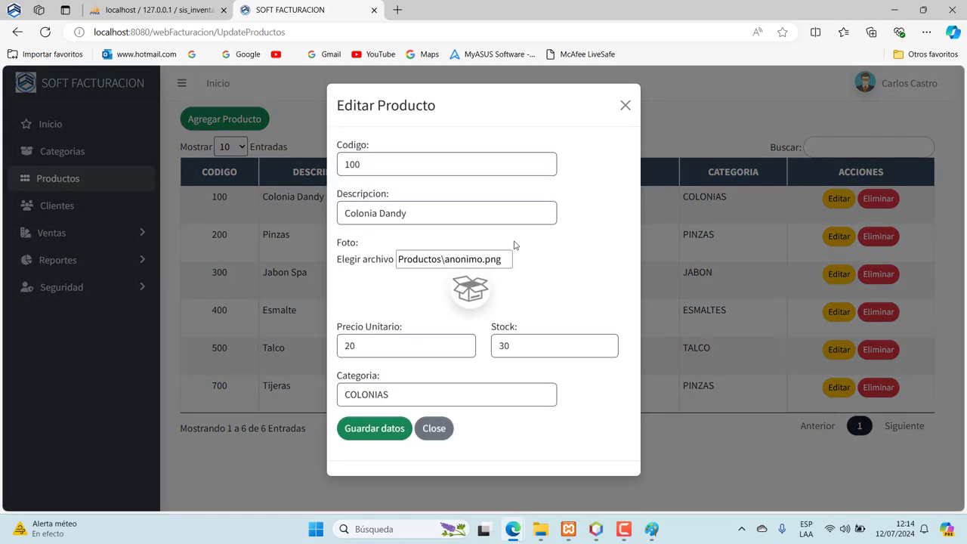
left_click(400, 259)
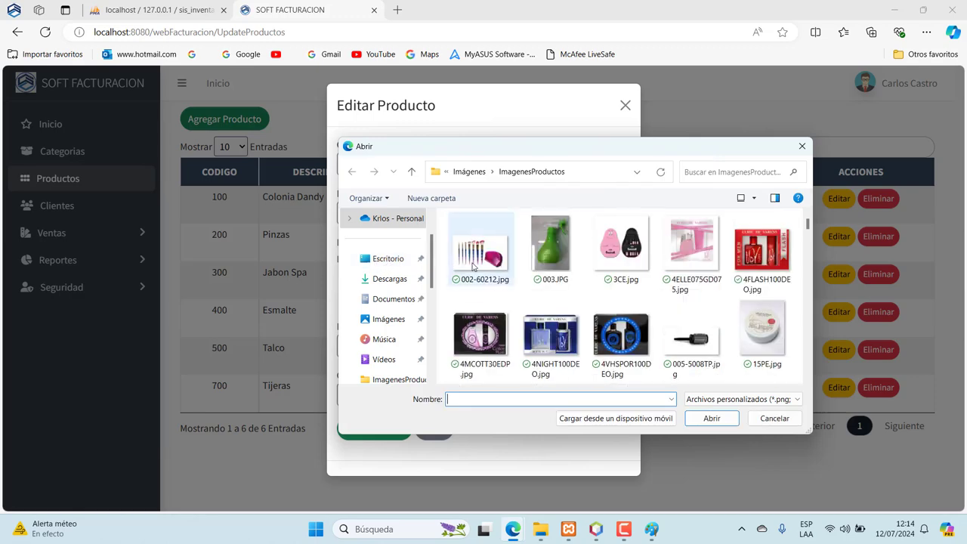
scroll(551, 250, "down", 5)
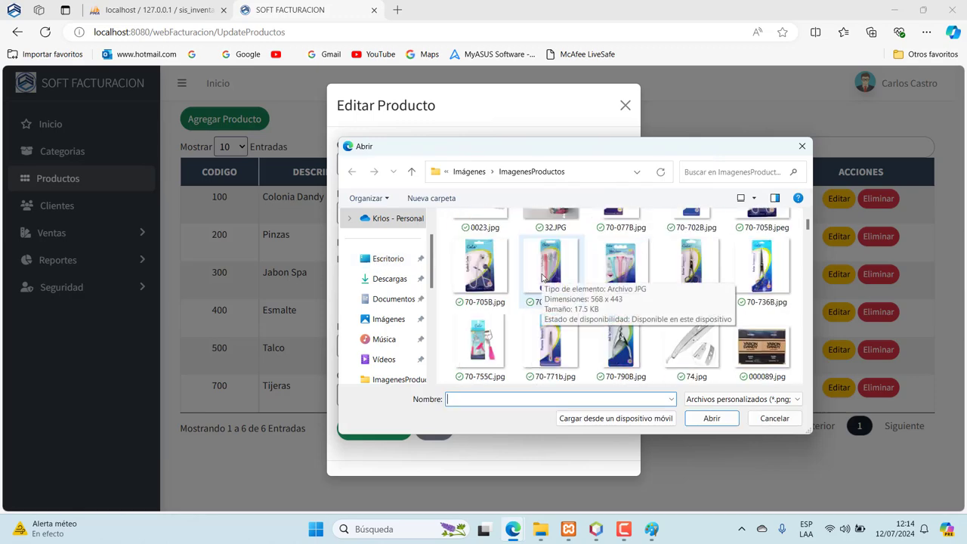
double_click(743, 345)
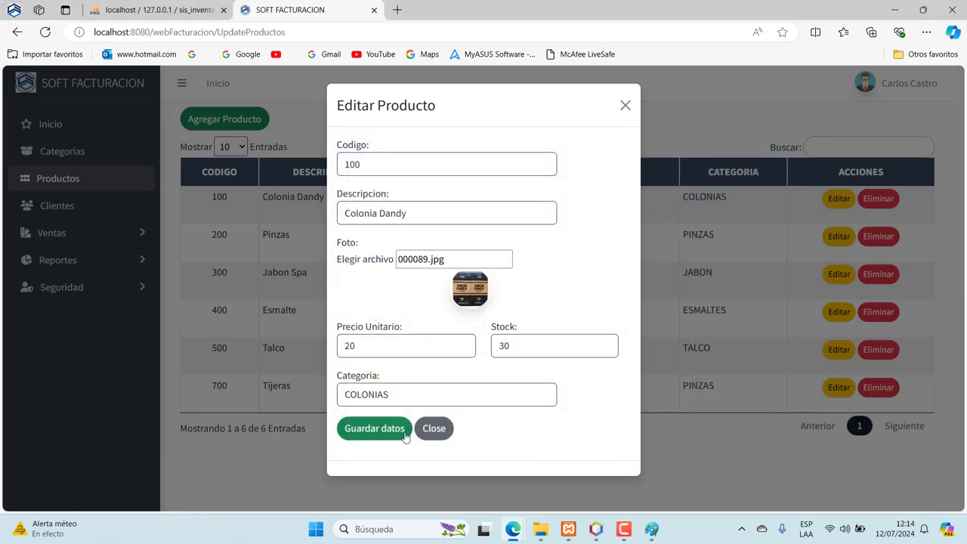
left_click(386, 432)
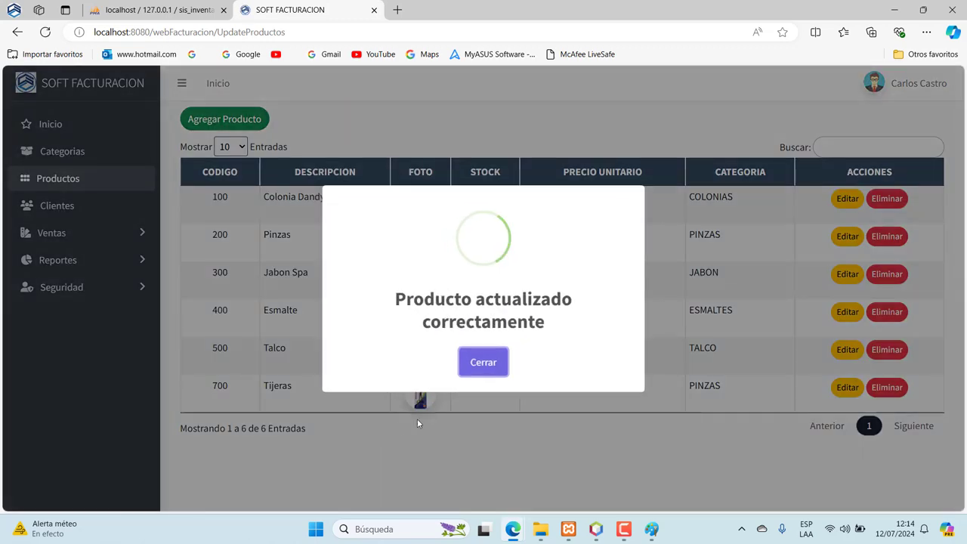
left_click(477, 361)
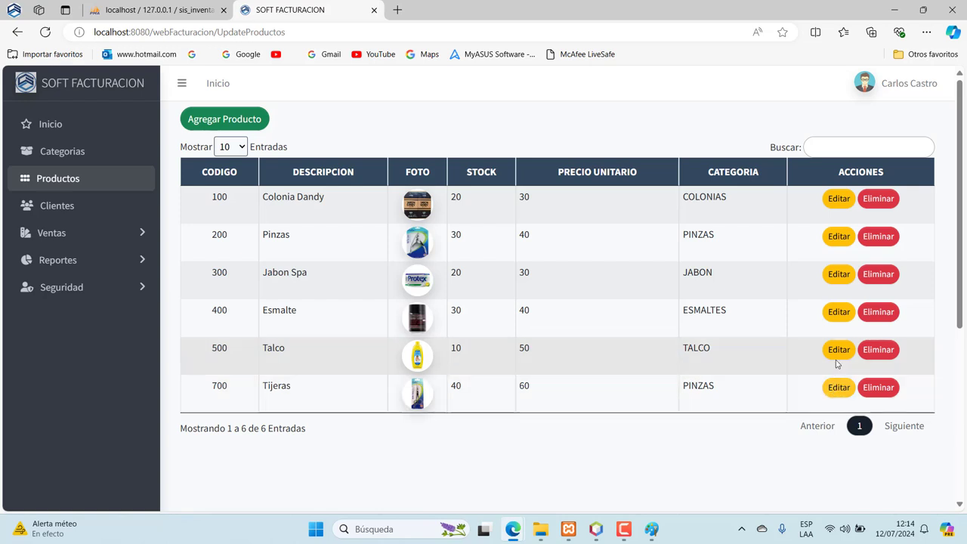
- Edit the description of product 500 (Talco) and save the change
left_click(838, 348)
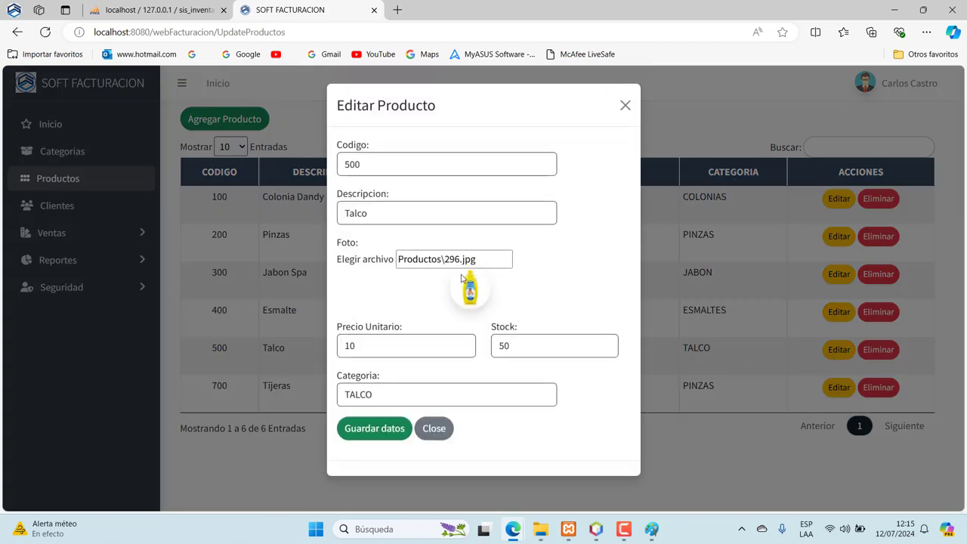
left_click(393, 219)
type("para niños")
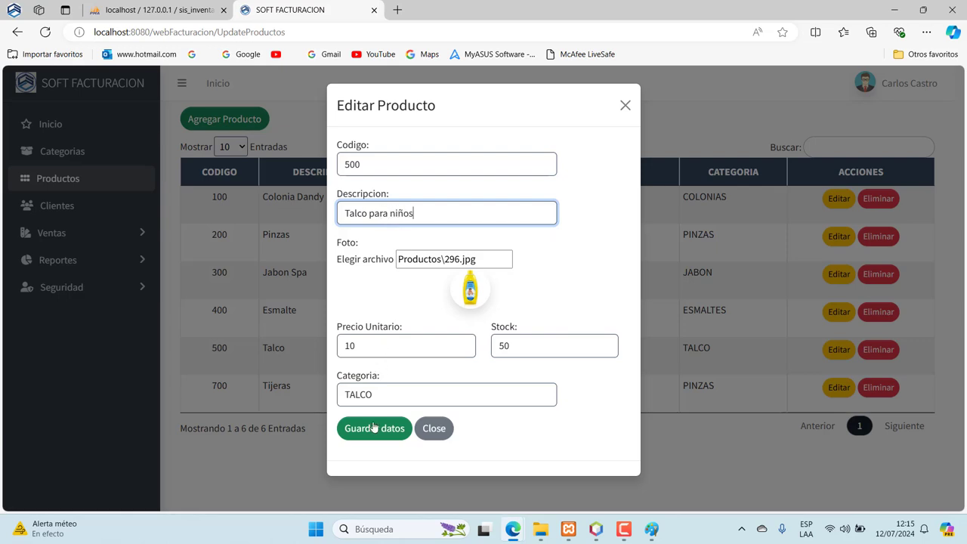
left_click(370, 427)
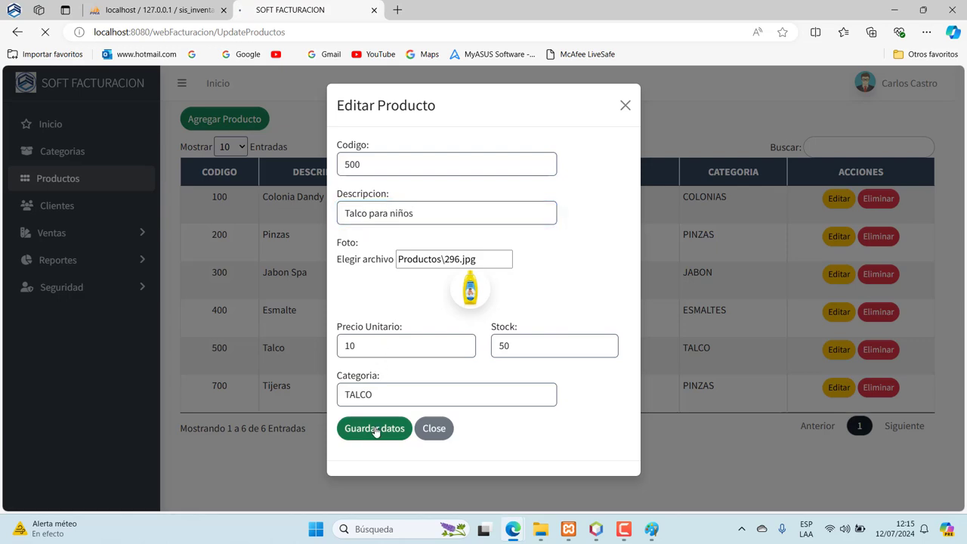
left_click(463, 374)
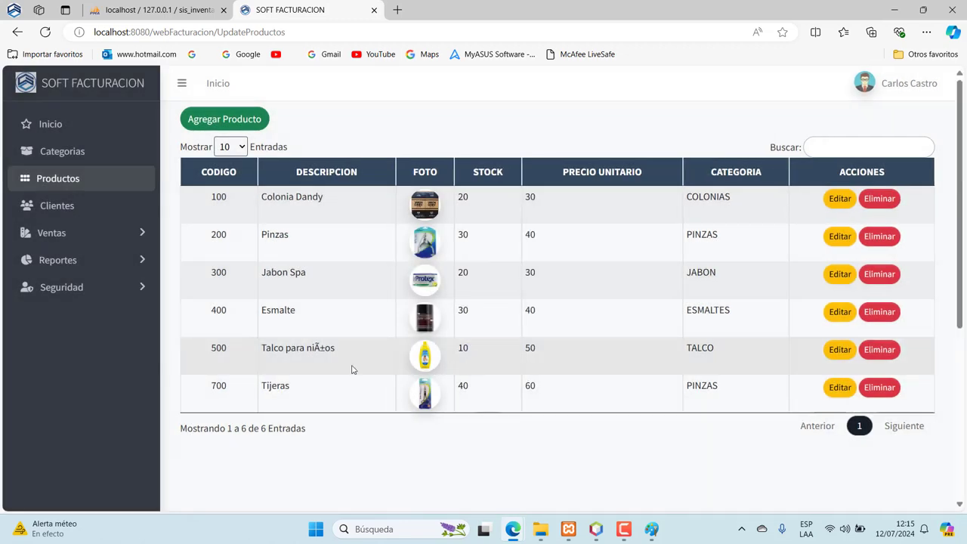
- Delete the leftover garbled characters so product 500's description reads just 'Talco', and save
left_click(842, 352)
left_click(433, 214)
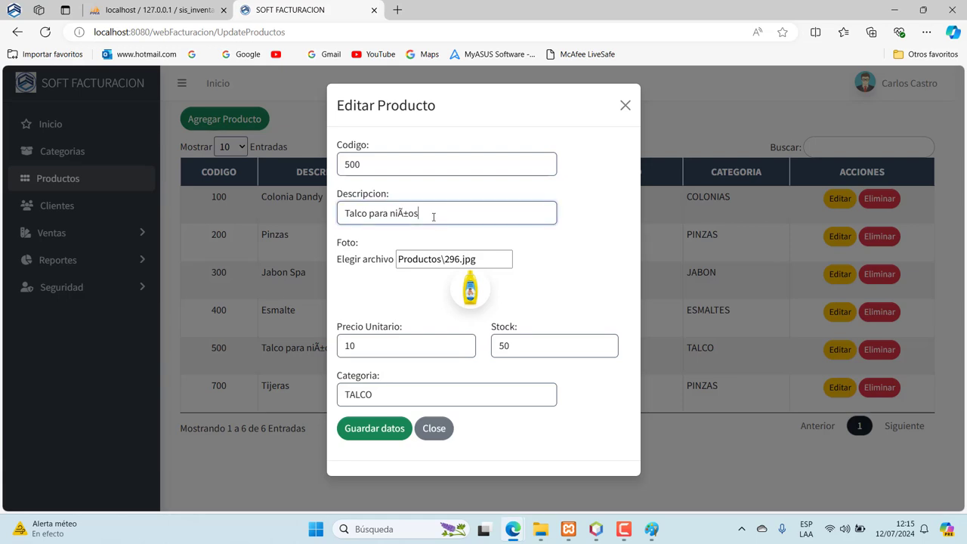
key("BackSpace")
key("BackSpace")
key("BackSpace")
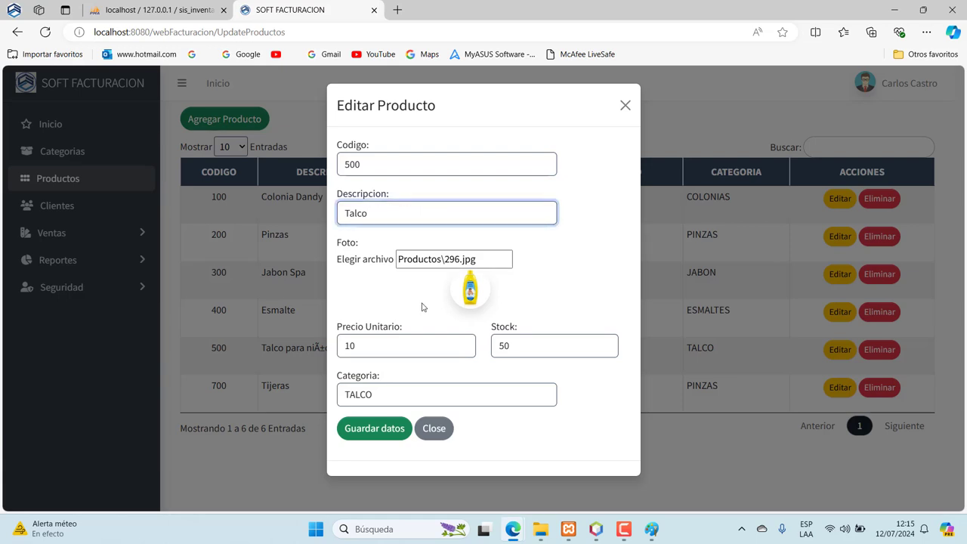
left_click(383, 429)
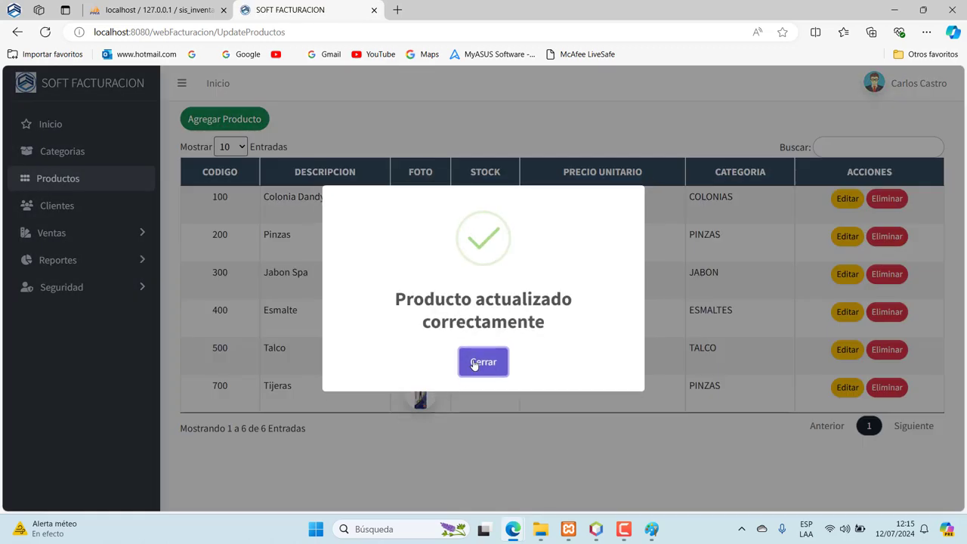
left_click(473, 362)
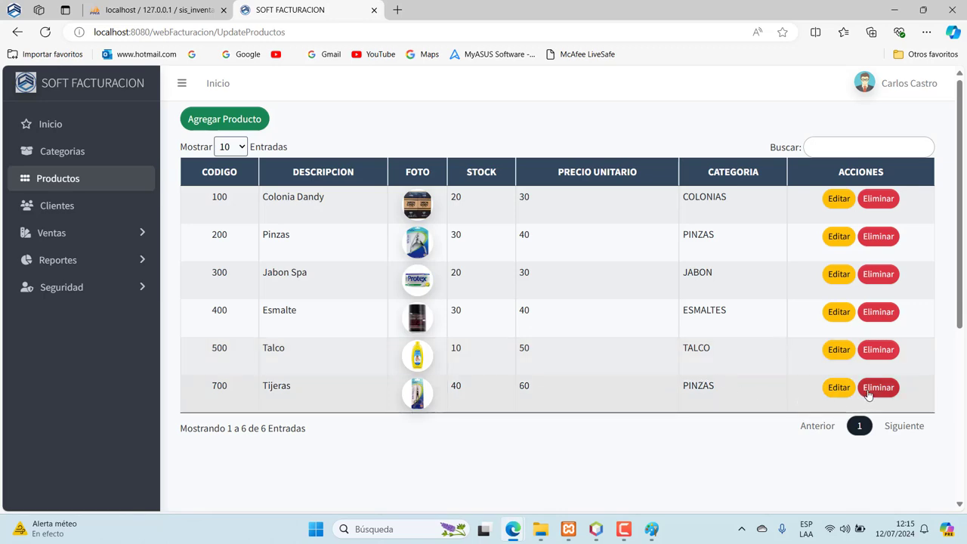
- Delete the Tijeras product, code 700, from the products table
left_click(867, 387)
left_click(492, 365)
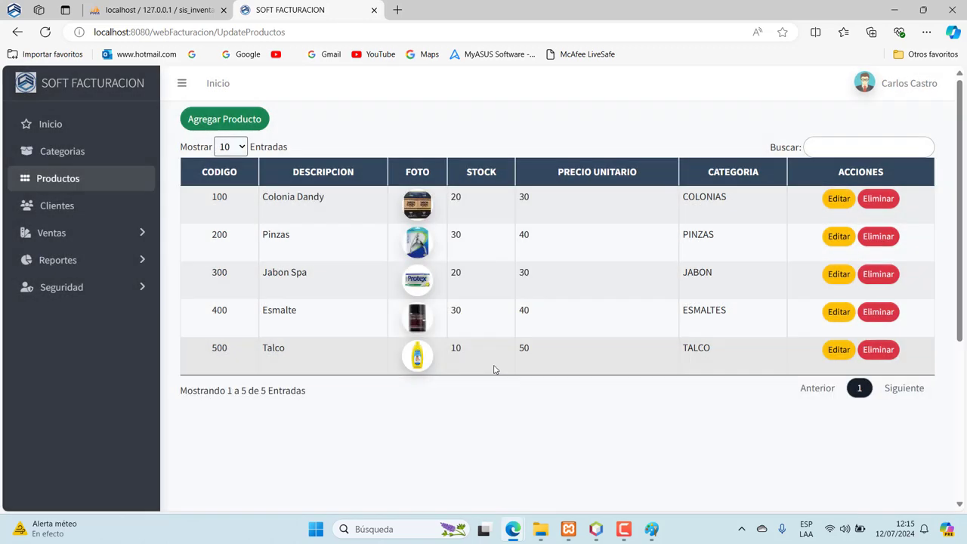
left_click(836, 348)
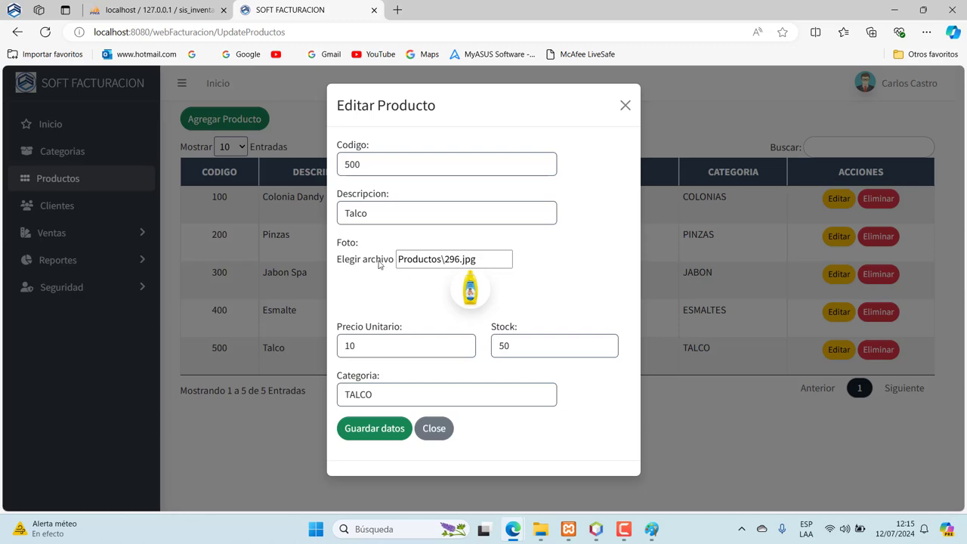
- Load 001345.jpg as product 500's photo and save the update
left_click(379, 263)
scroll(570, 313, "down", 3)
scroll(570, 313, "down", 2)
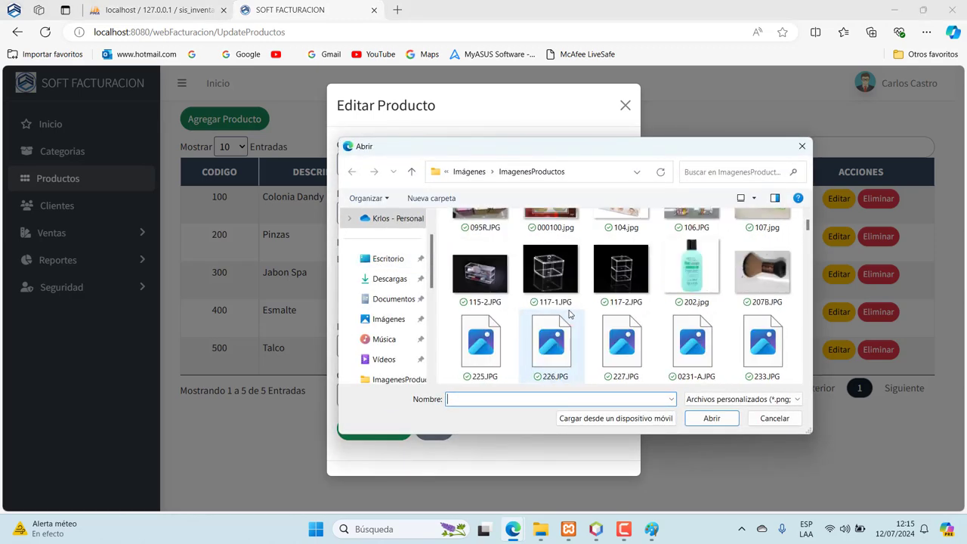
scroll(569, 313, "down", 1)
scroll(570, 313, "down", 2)
scroll(570, 313, "down", 1)
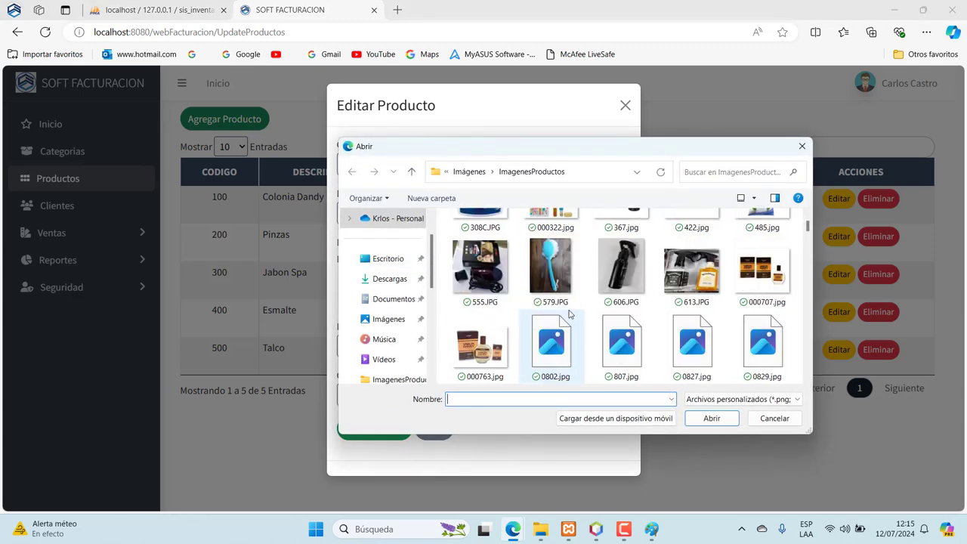
scroll(569, 313, "down", 1)
scroll(570, 313, "down", 1)
scroll(569, 313, "down", 1)
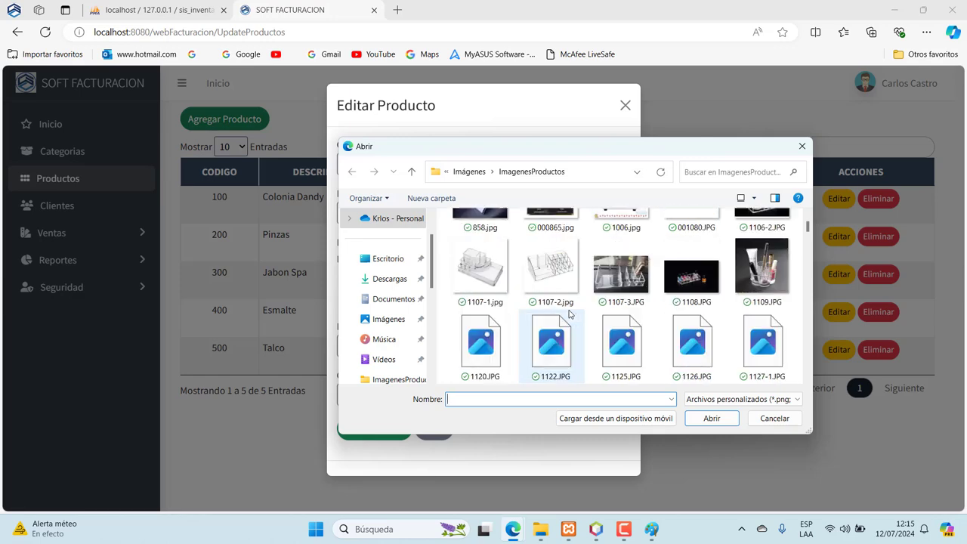
scroll(569, 314, "down", 2)
scroll(570, 314, "down", 1)
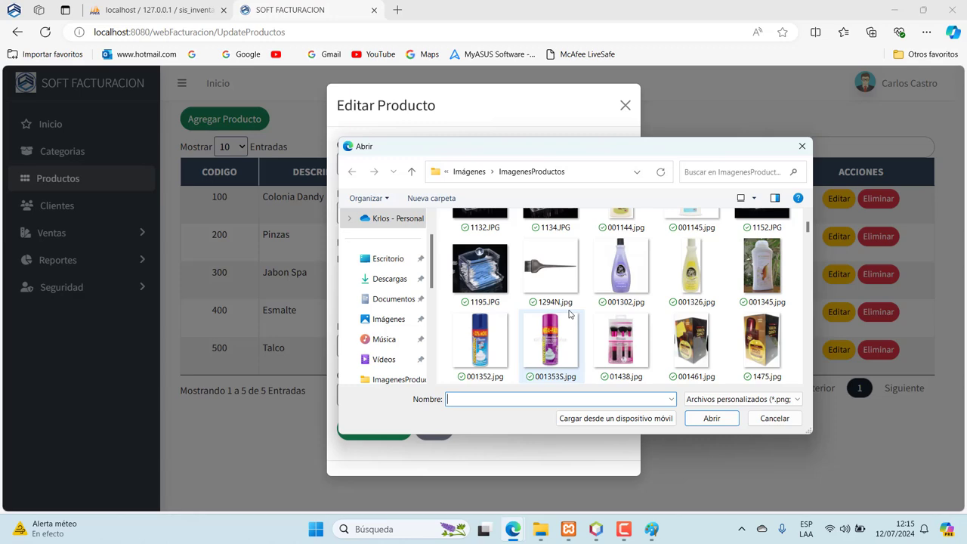
double_click(759, 278)
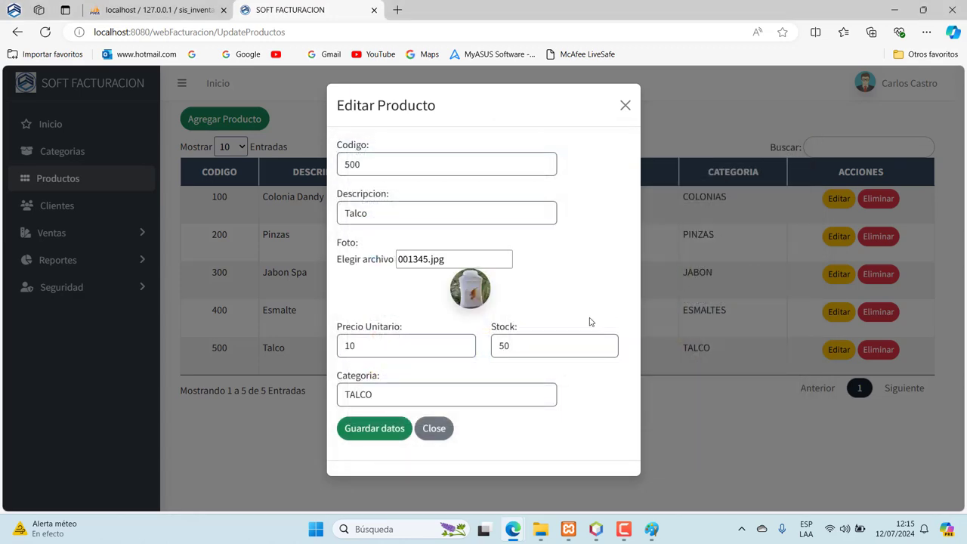
left_click(385, 436)
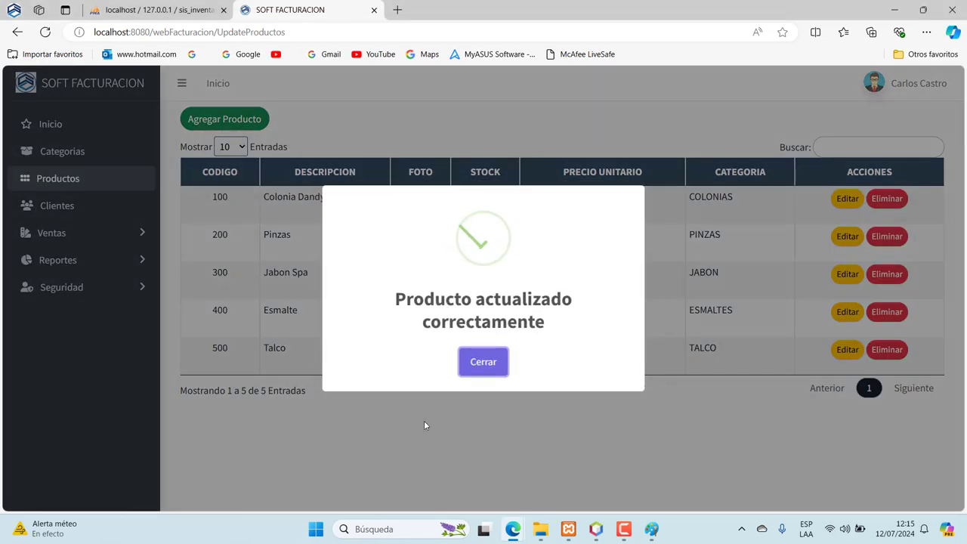
left_click(487, 362)
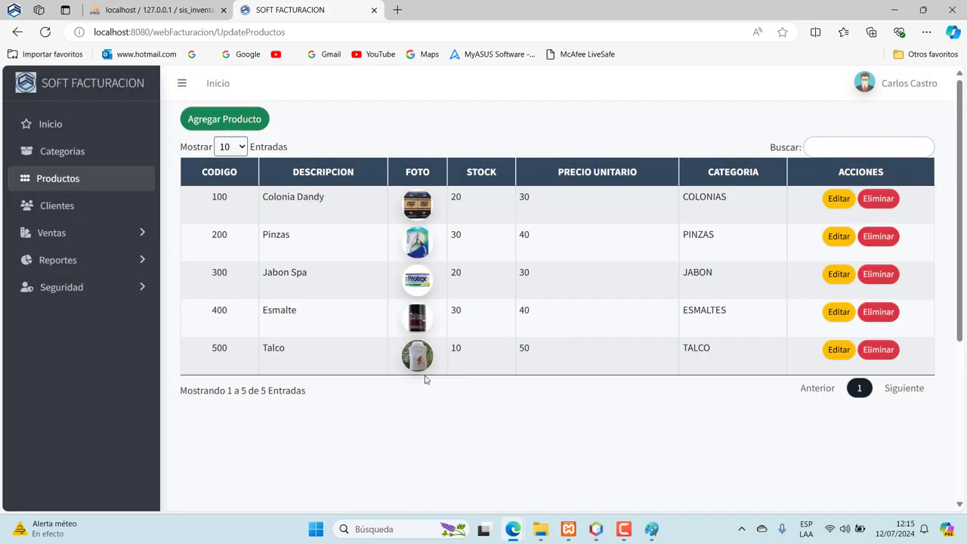
- Start new product 600 'Talco' with the 807.jpg photo
left_click(229, 124)
type("6")
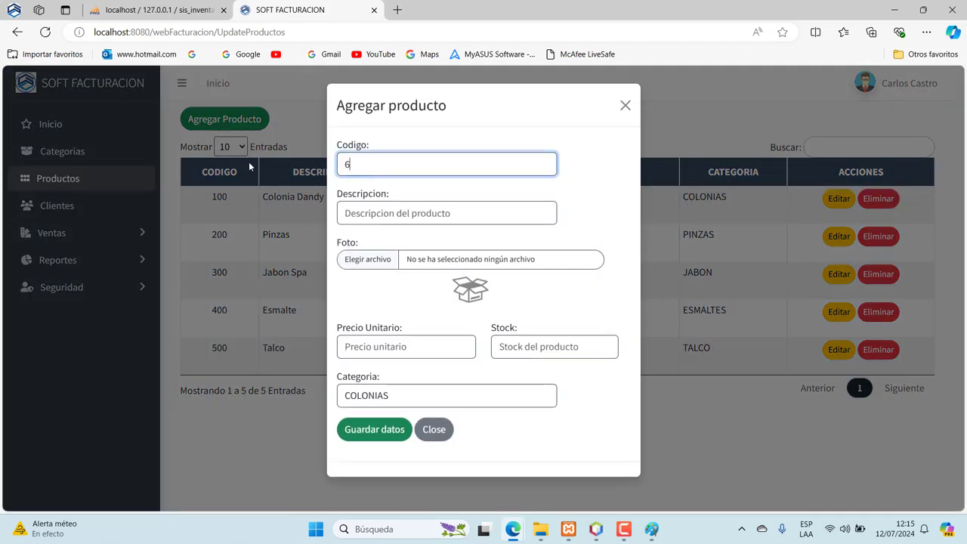
type("00")
left_click(374, 215)
type("Ta")
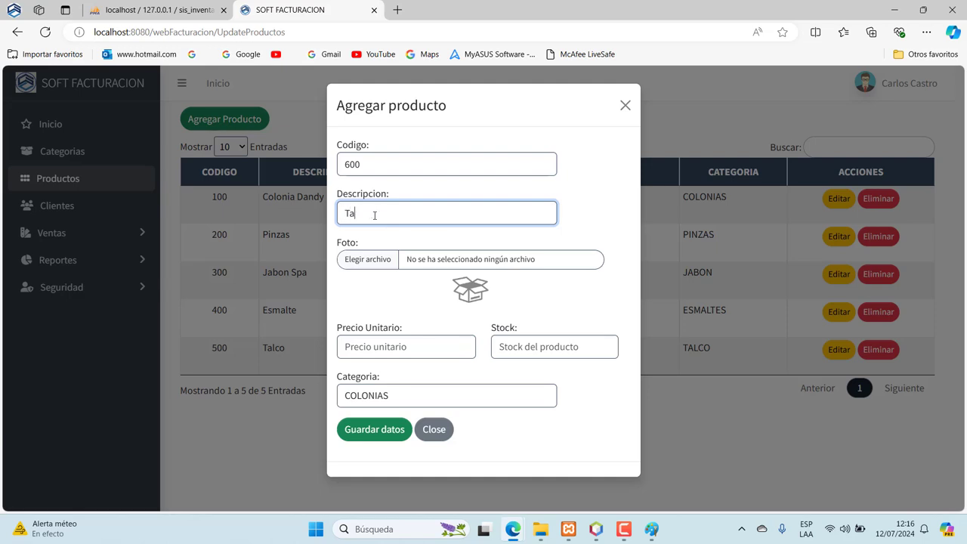
type("lco")
left_click(364, 259)
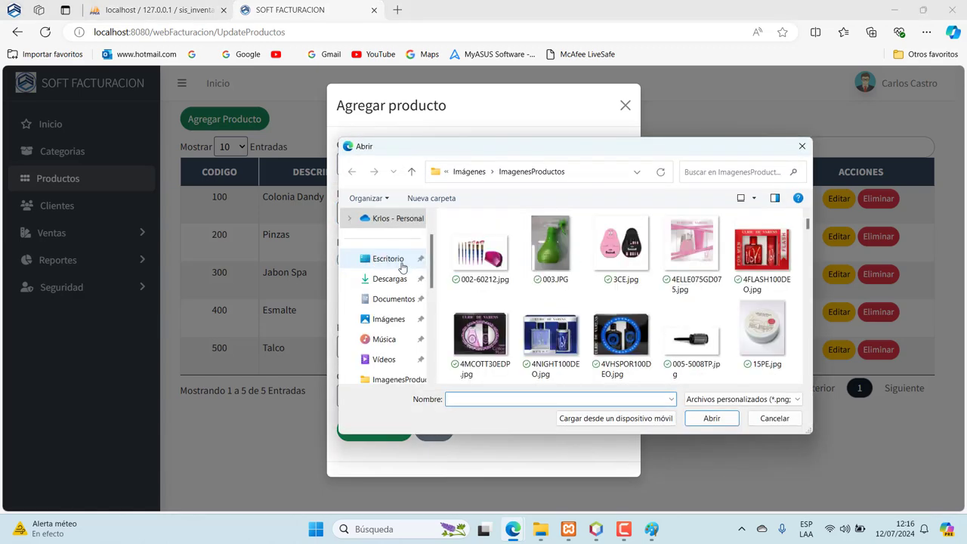
scroll(565, 284, "down", 5)
scroll(565, 284, "down", 3)
scroll(565, 284, "down", 3)
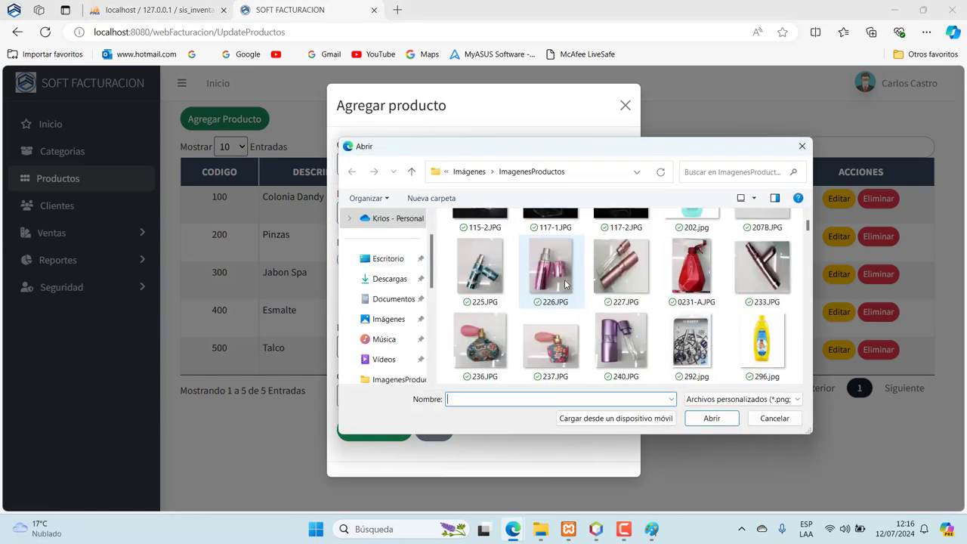
scroll(564, 284, "down", 1)
scroll(564, 284, "down", 3)
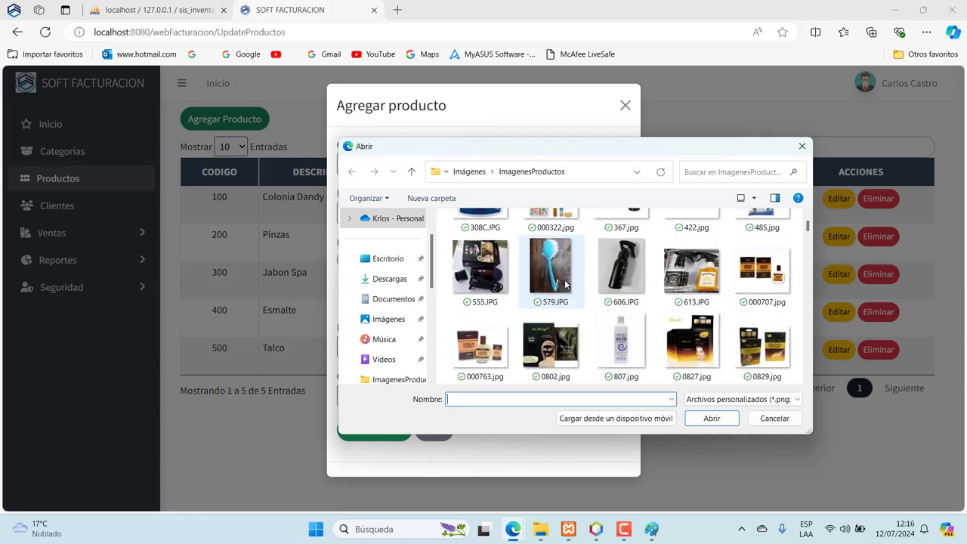
scroll(564, 284, "down", 3)
double_click(604, 263)
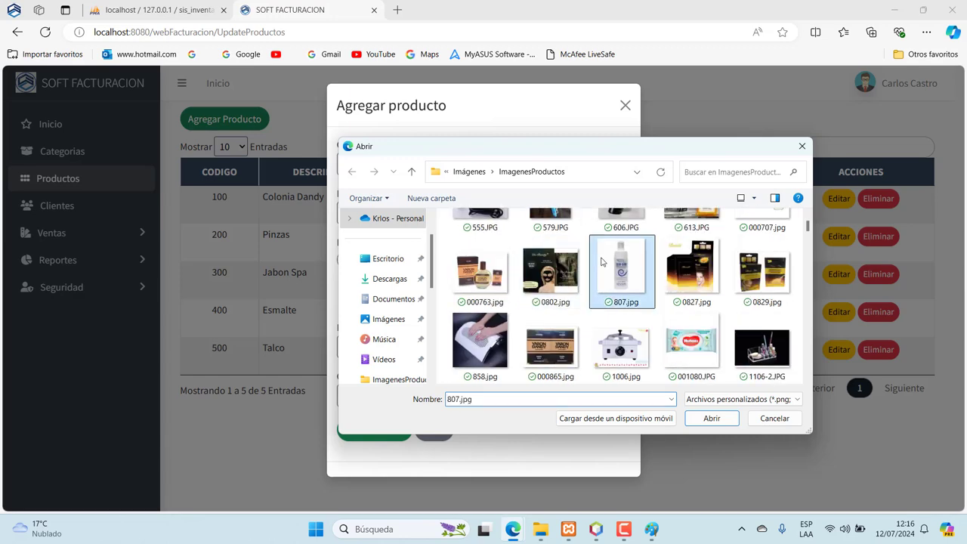
- Give product 600 unit price 10, stock 40 and category TALCO, then save it
left_click(432, 350)
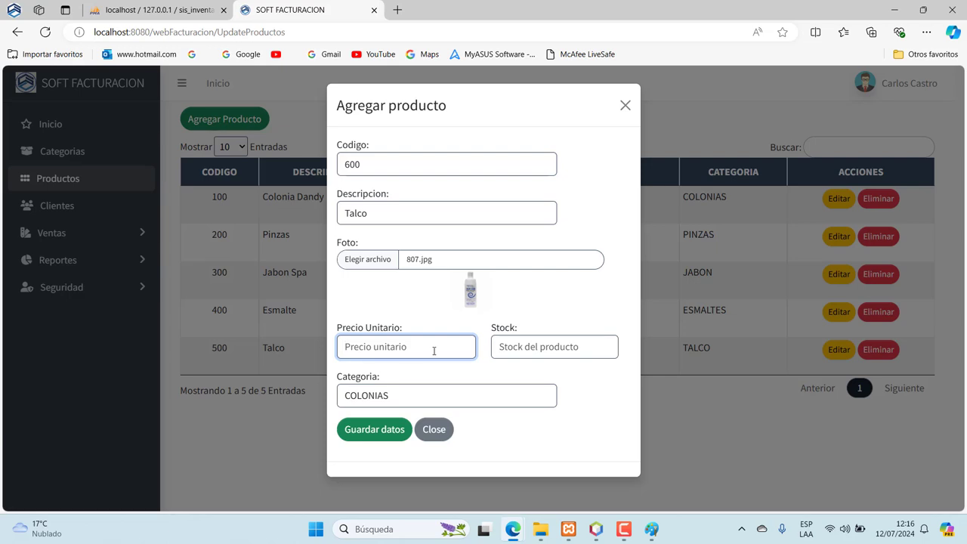
type("10")
left_click(524, 349)
type("40")
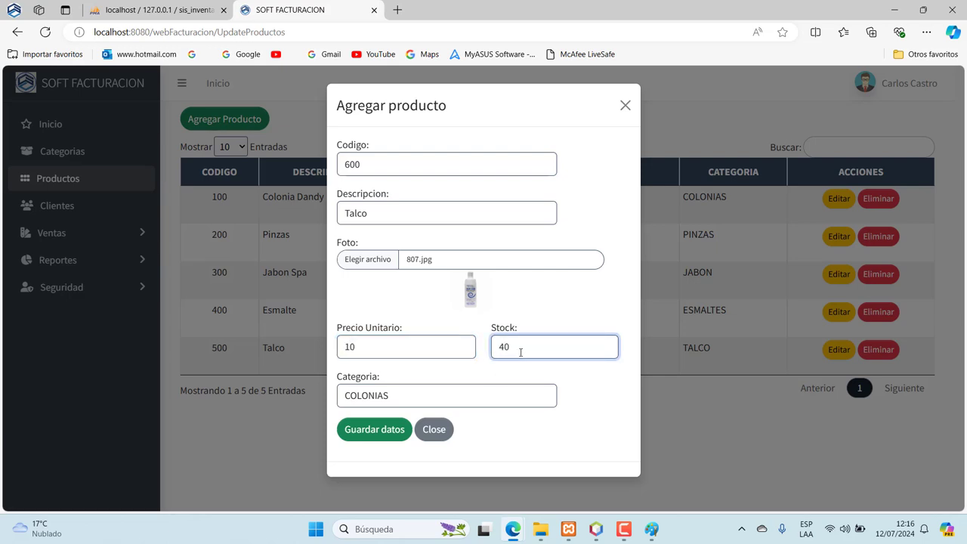
left_click(390, 401)
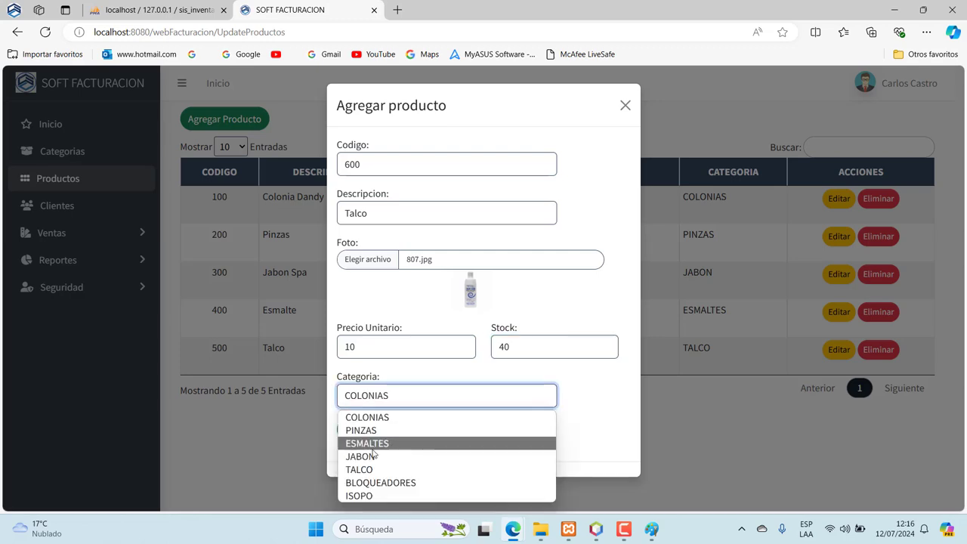
left_click(360, 469)
left_click(370, 429)
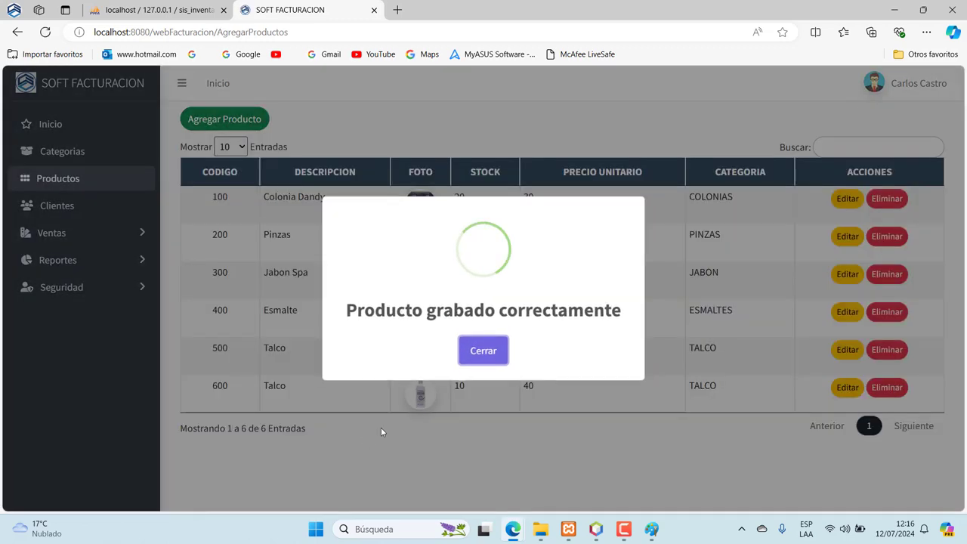
left_click(480, 351)
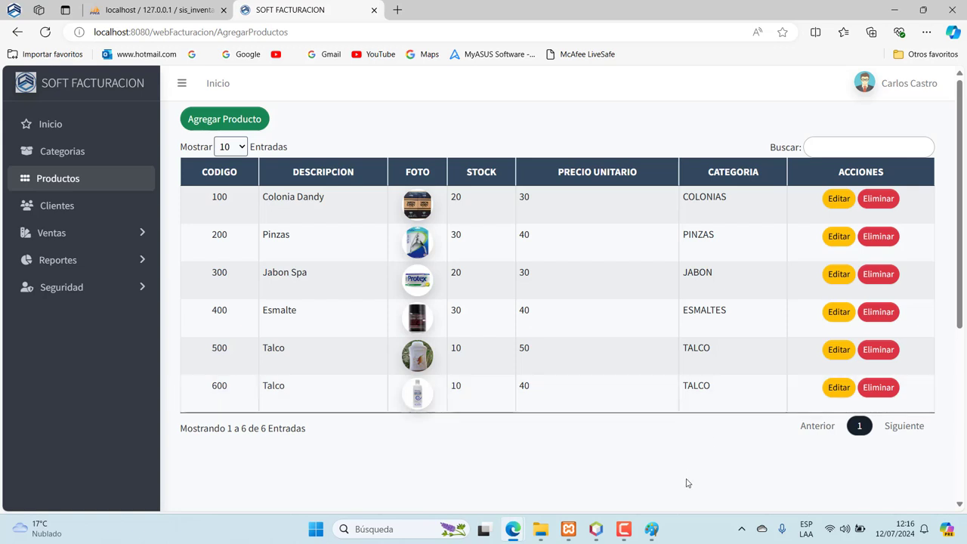
left_click(625, 529)
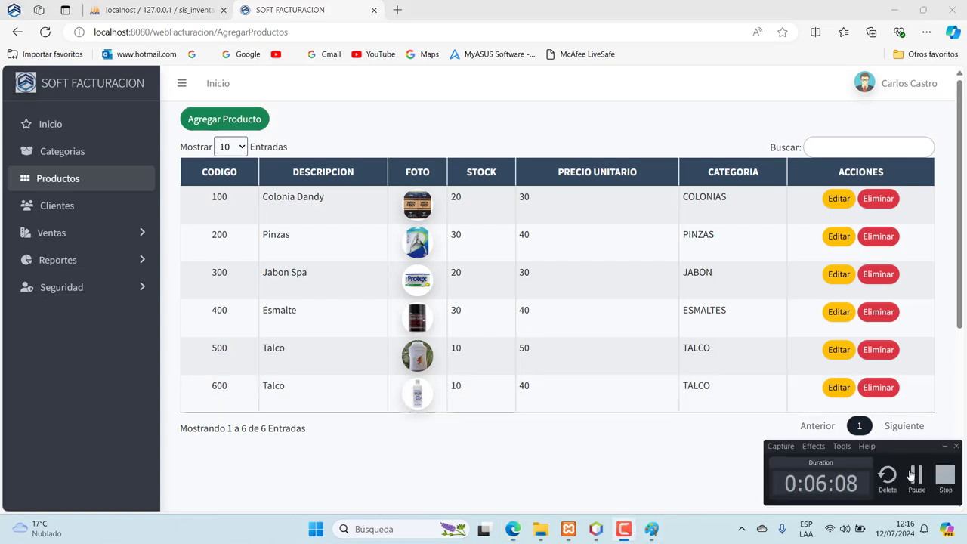